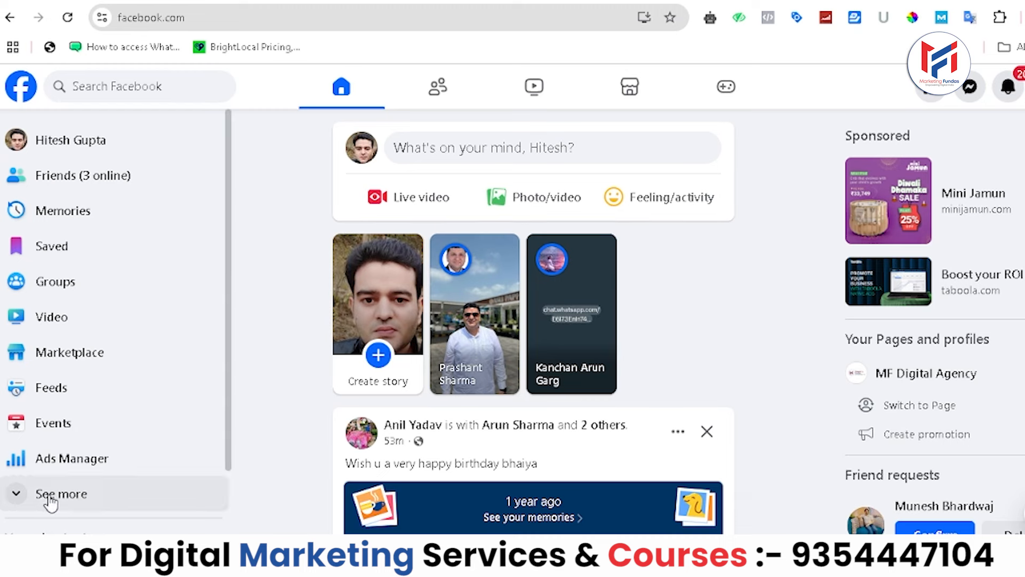
- Open Ads Manager and create a new campaign with the Awareness objective
left_click(74, 464)
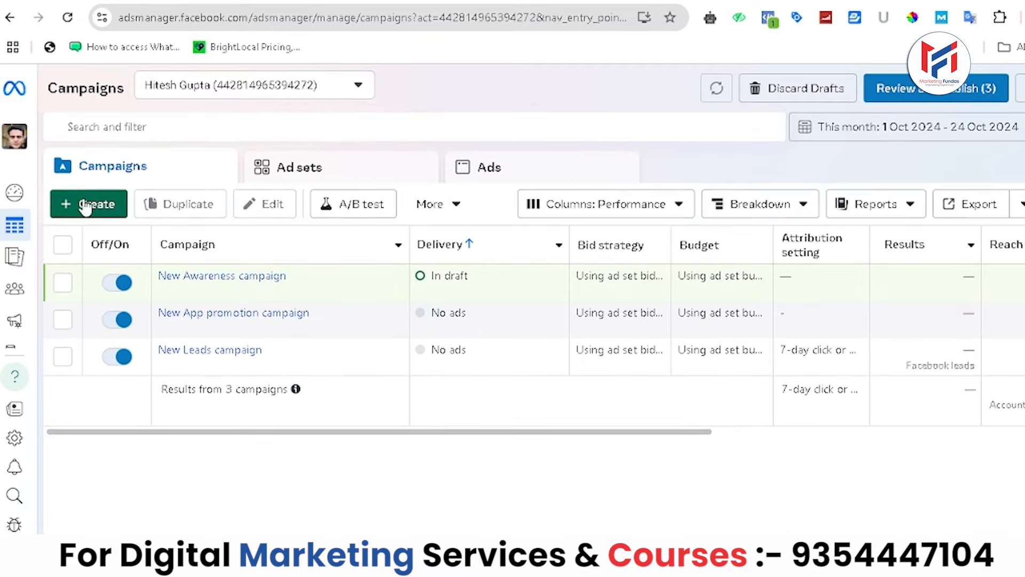
left_click(84, 198)
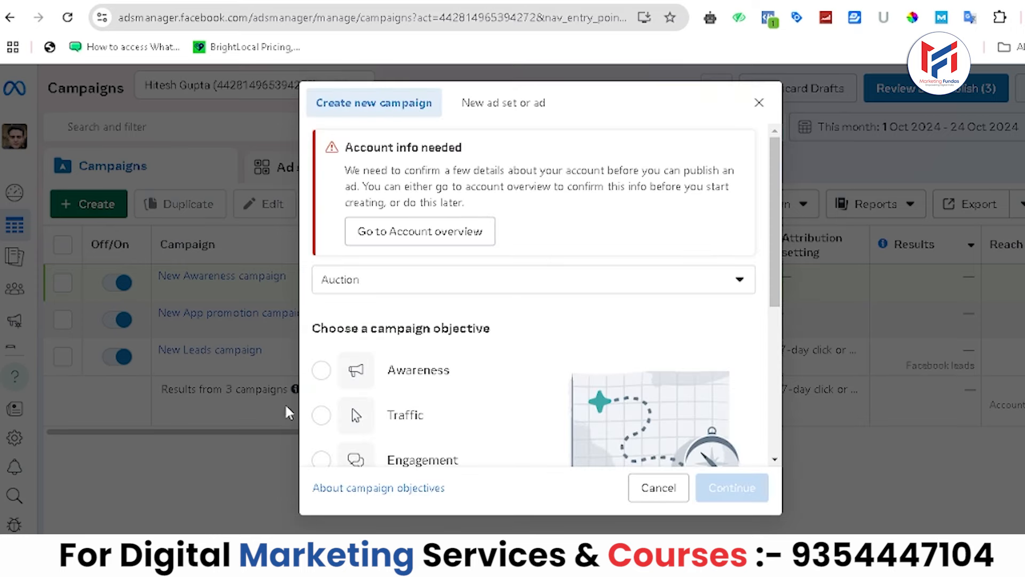
left_click(322, 371)
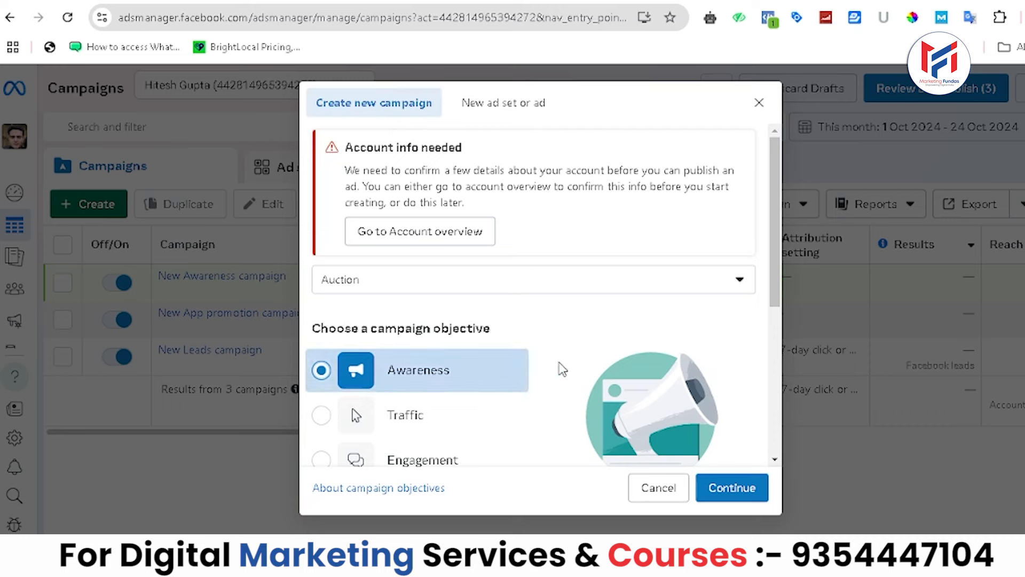
left_click(743, 500)
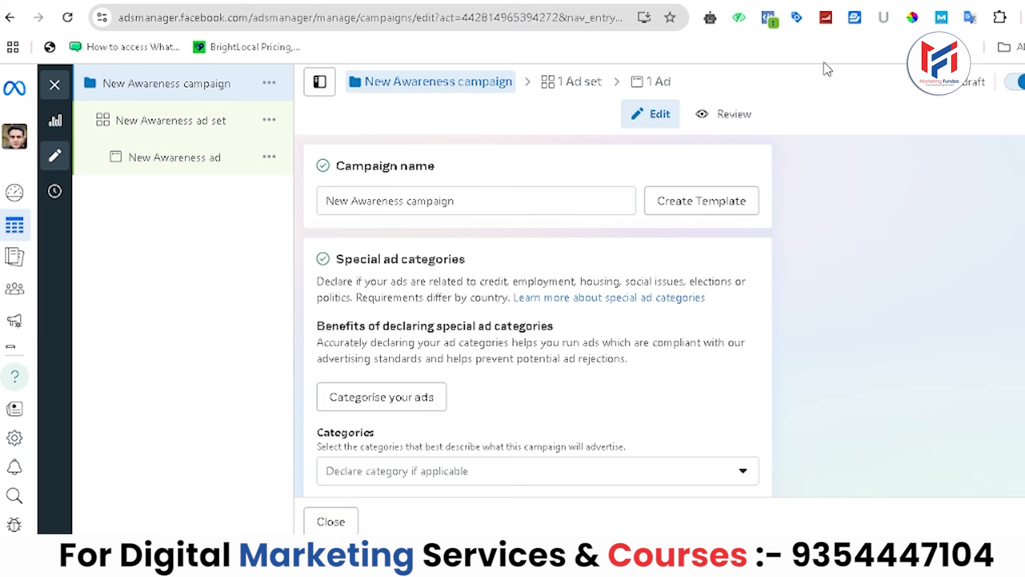
- Open the New Awareness ad set at its Audience controls section
left_click(176, 121)
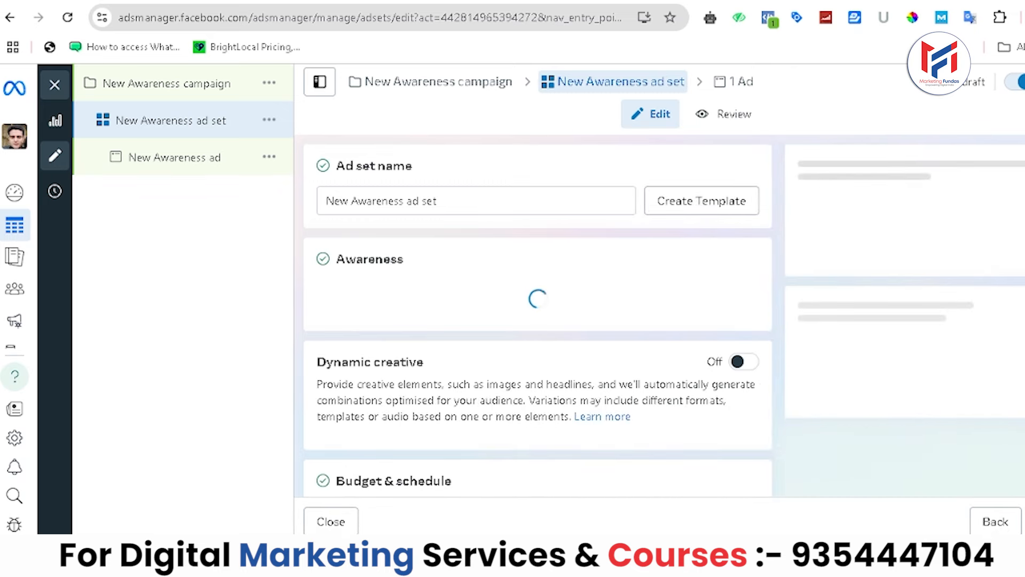
scroll(537, 315, "down", 5)
scroll(538, 316, "down", 10)
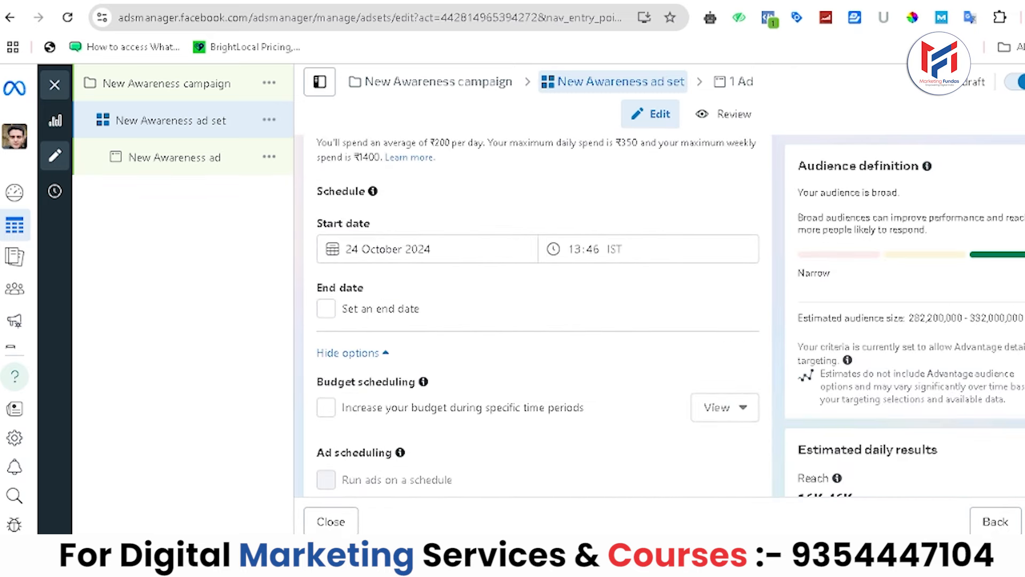
scroll(538, 315, "down", 3)
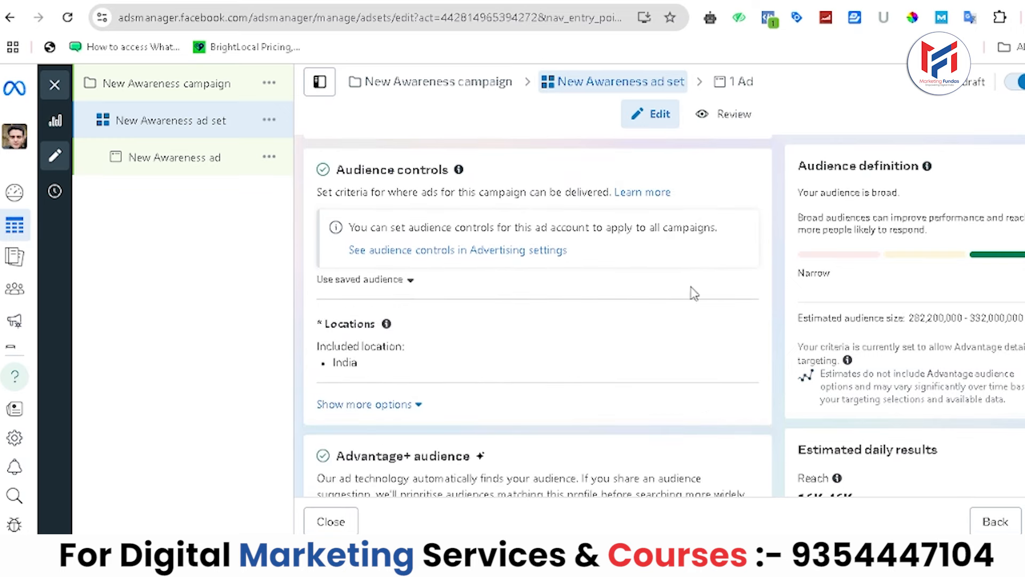
- Examine the ad set's audience controls, location targeting and estimated audience size for India
left_click_drag(322, 323, 507, 326)
left_click(254, 323)
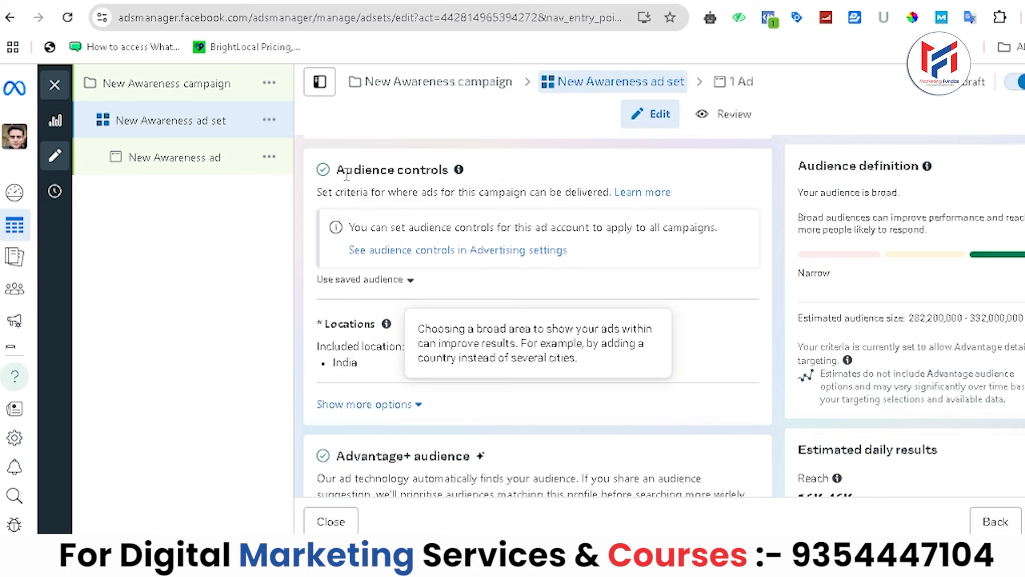
left_click_drag(337, 170, 456, 179)
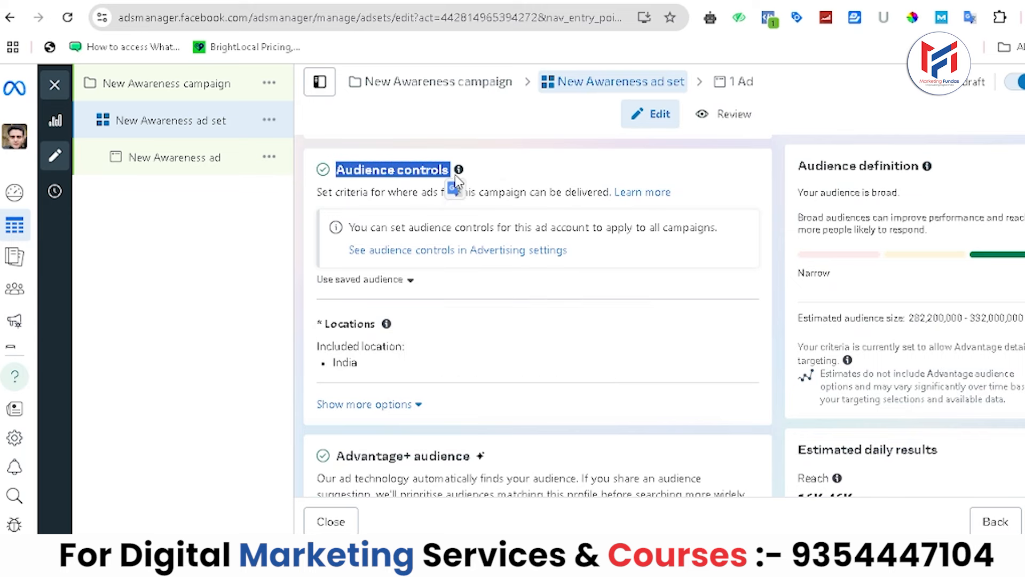
left_click(241, 249)
mouse_move(385, 325)
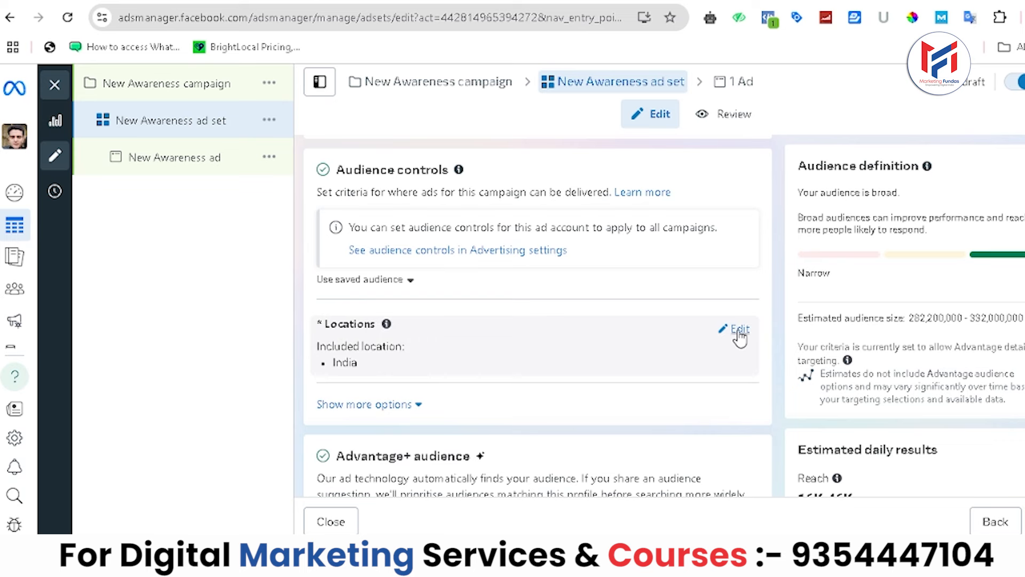
left_click_drag(798, 318, 1024, 319)
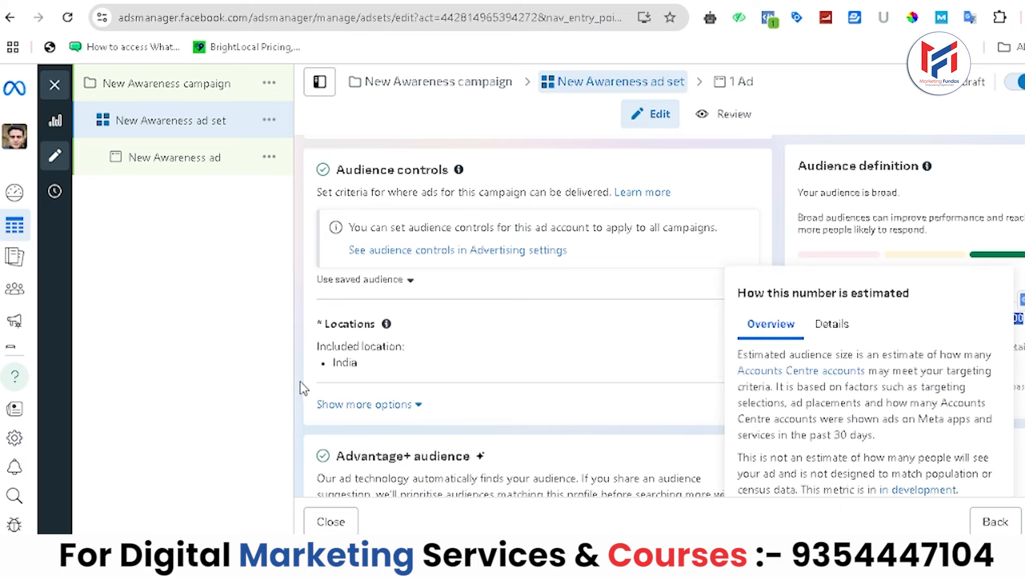
left_click(960, 246)
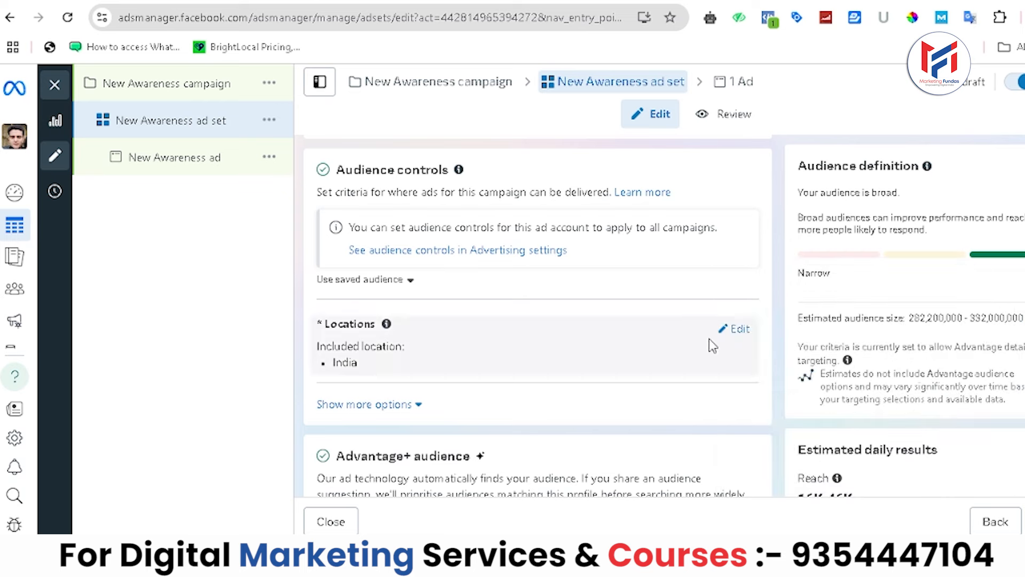
- Replace India with Delhi, India as the included location in the ad set's audience
left_click(734, 329)
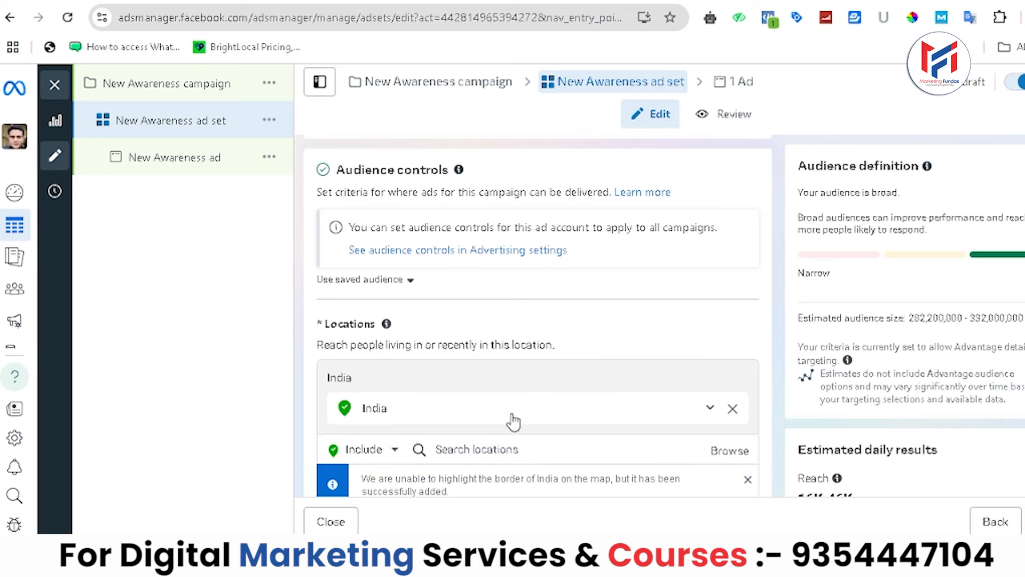
left_click(732, 408)
scroll(734, 408, "down", 1)
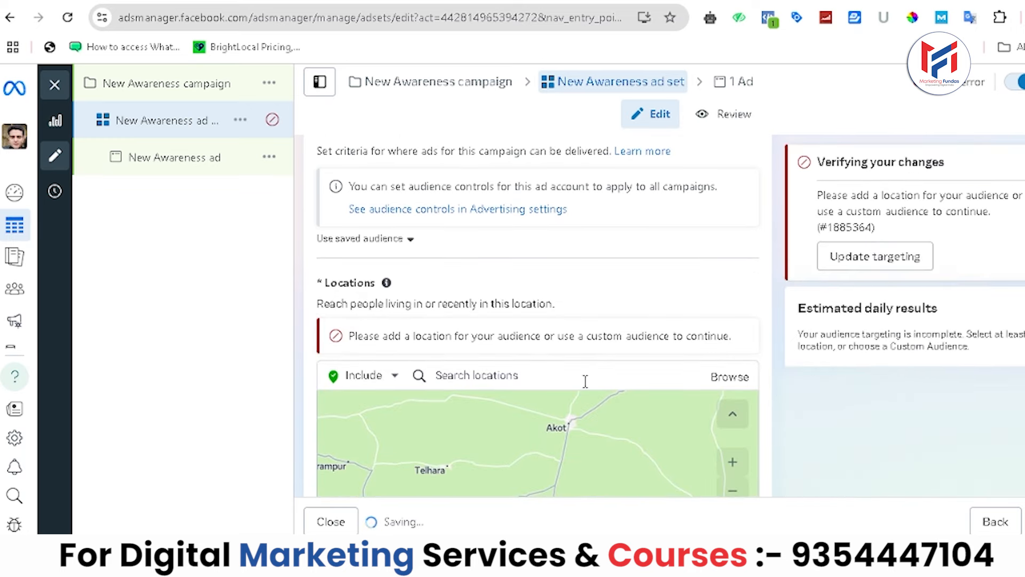
left_click(475, 374)
type("delh")
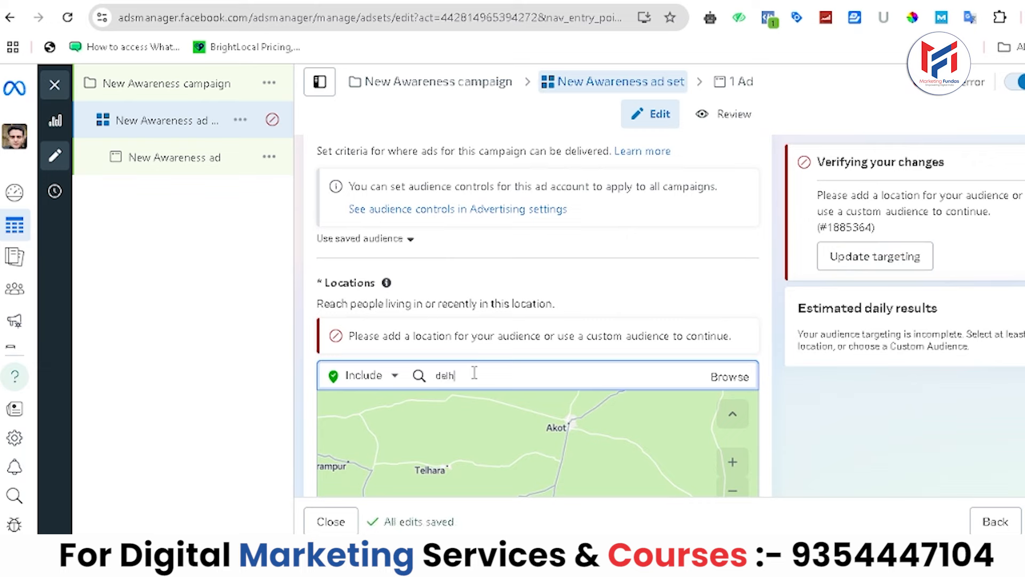
type("i")
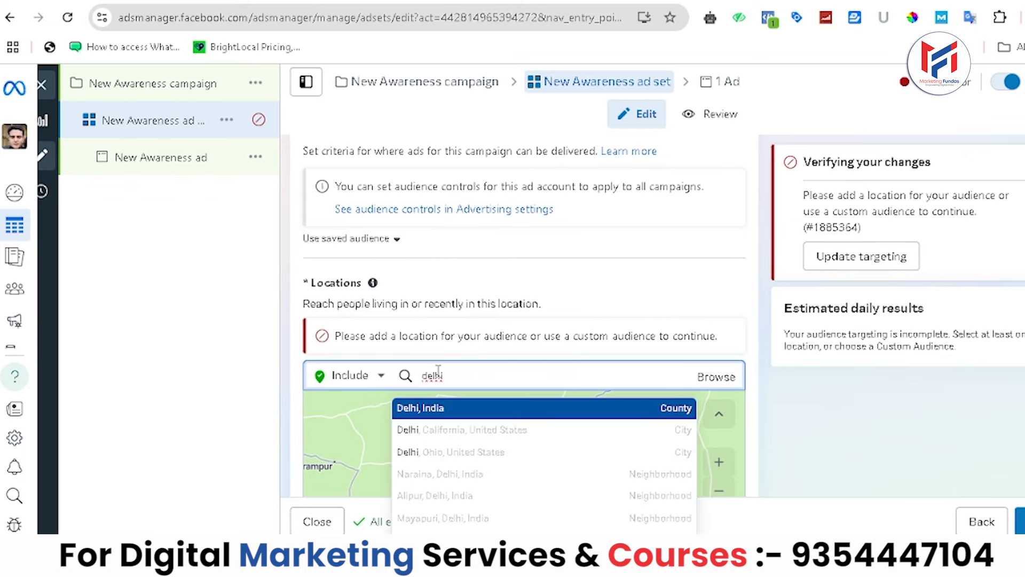
left_click(481, 409)
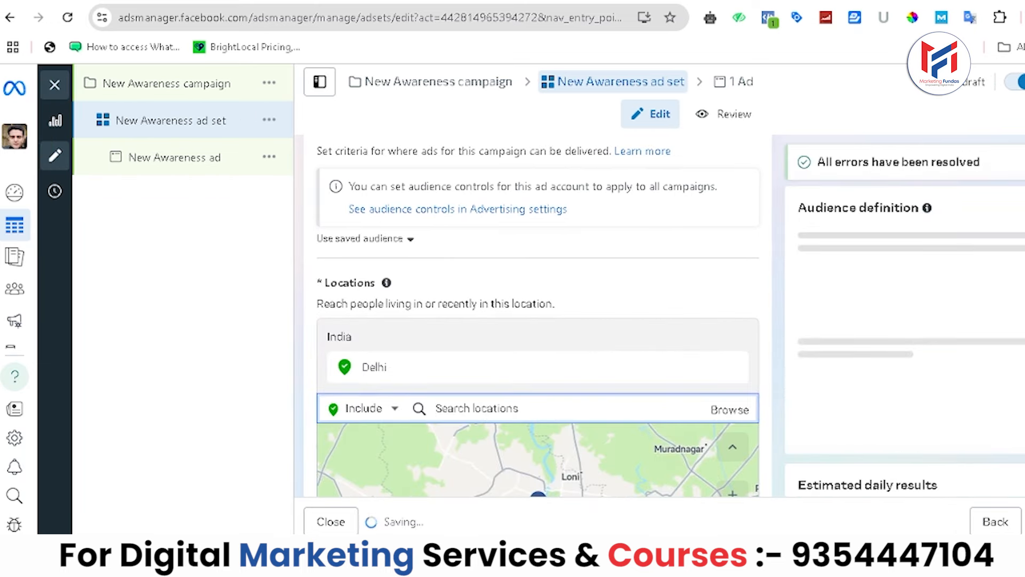
- Check the estimated audience size for the Delhi location and the explanation of how it is estimated
scroll(537, 368, "down", 1)
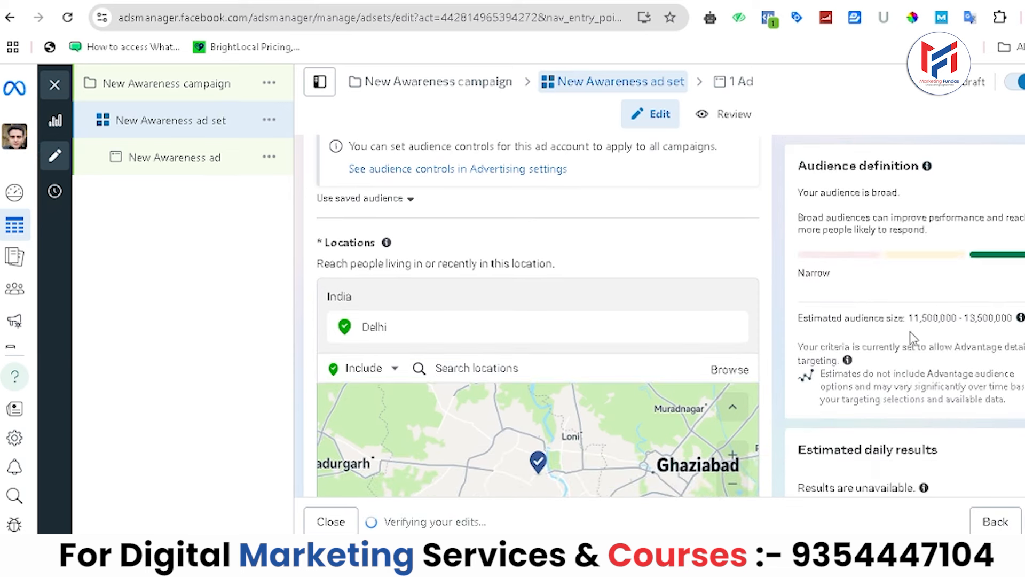
left_click_drag(909, 318, 1018, 322)
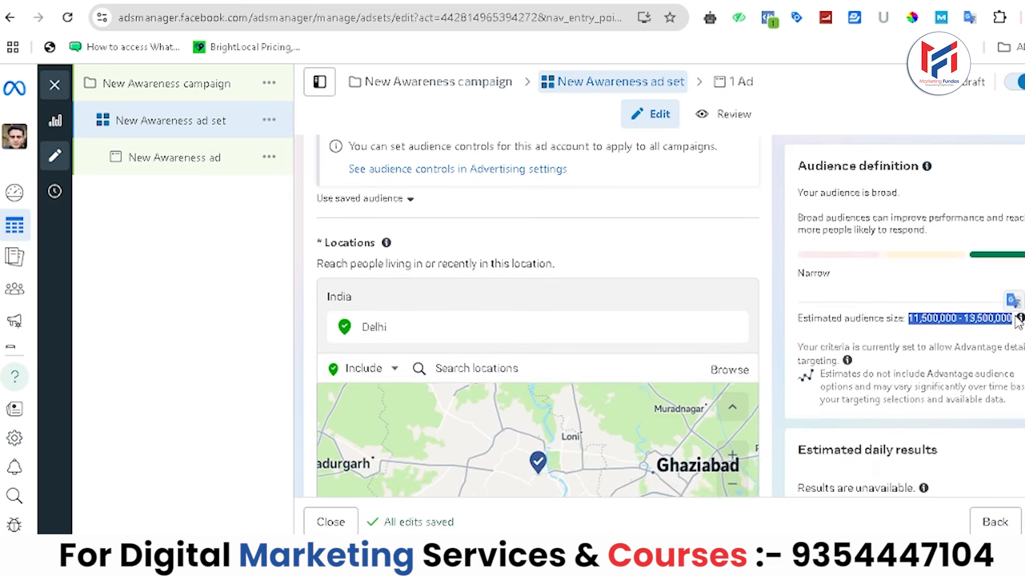
mouse_move(1018, 321)
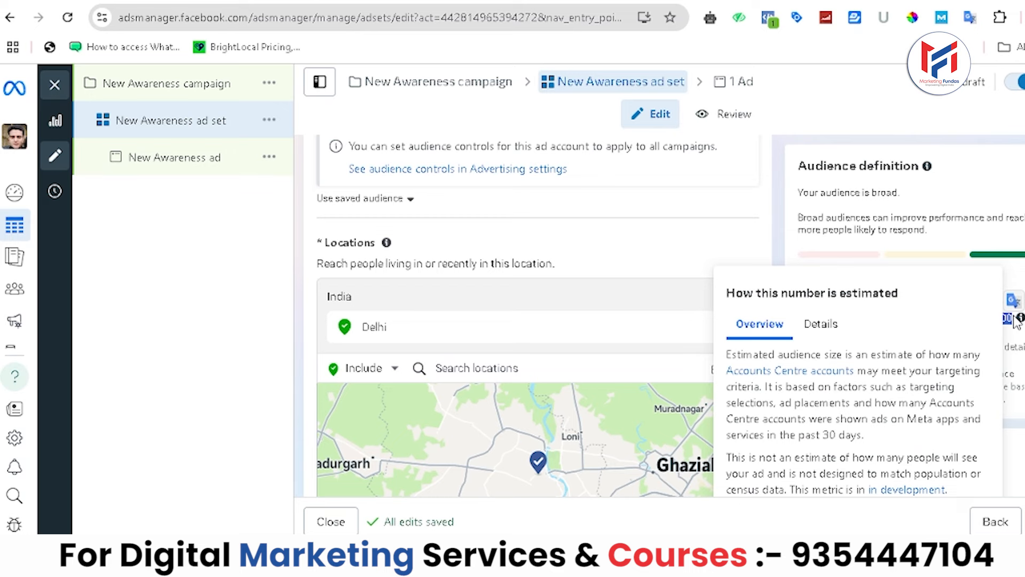
left_click(806, 333)
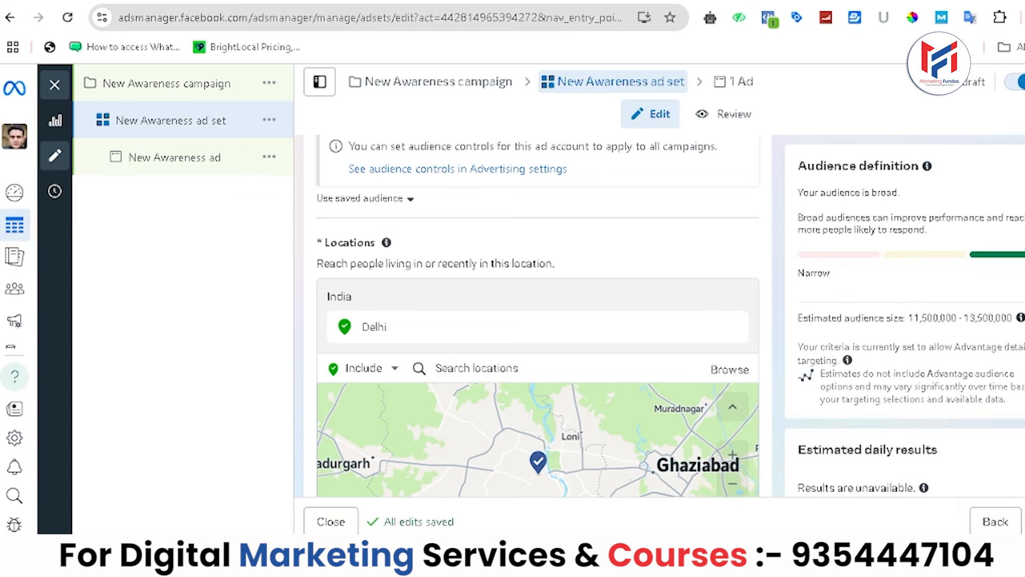
scroll(538, 320, "up", 2)
scroll(538, 320, "down", 2)
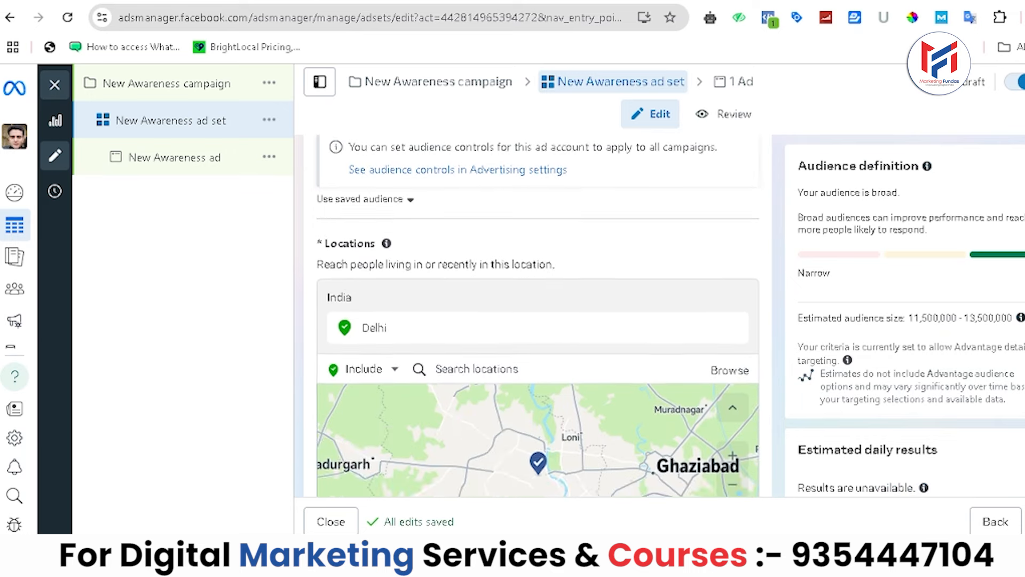
- Examine the location map around the Delhi pin, including neighbouring cities such as Sonipat, Bahadurgarh and Ghaziabad
scroll(538, 315, "down", 3)
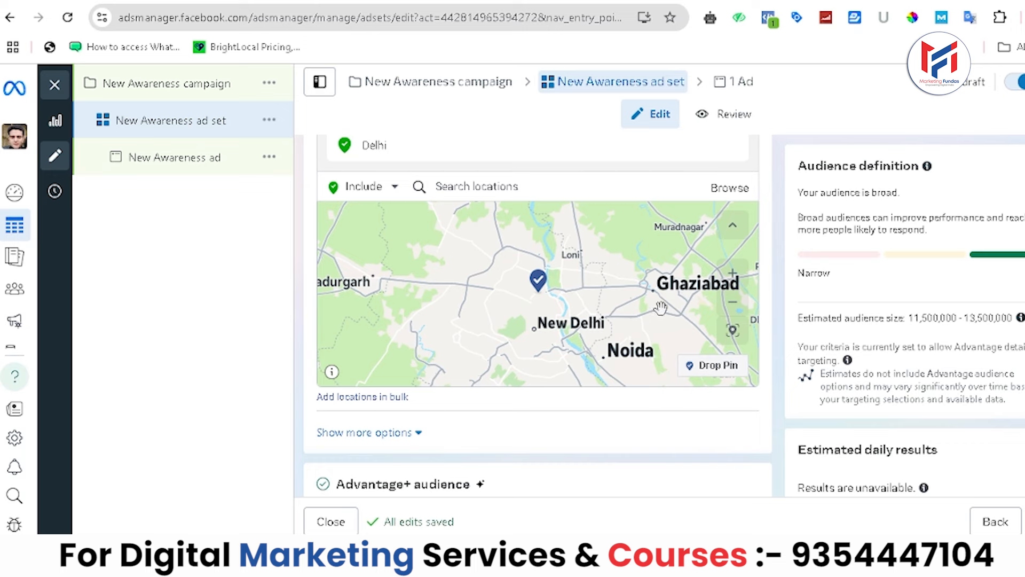
left_click_drag(661, 308, 713, 377)
left_click_drag(555, 251, 564, 320)
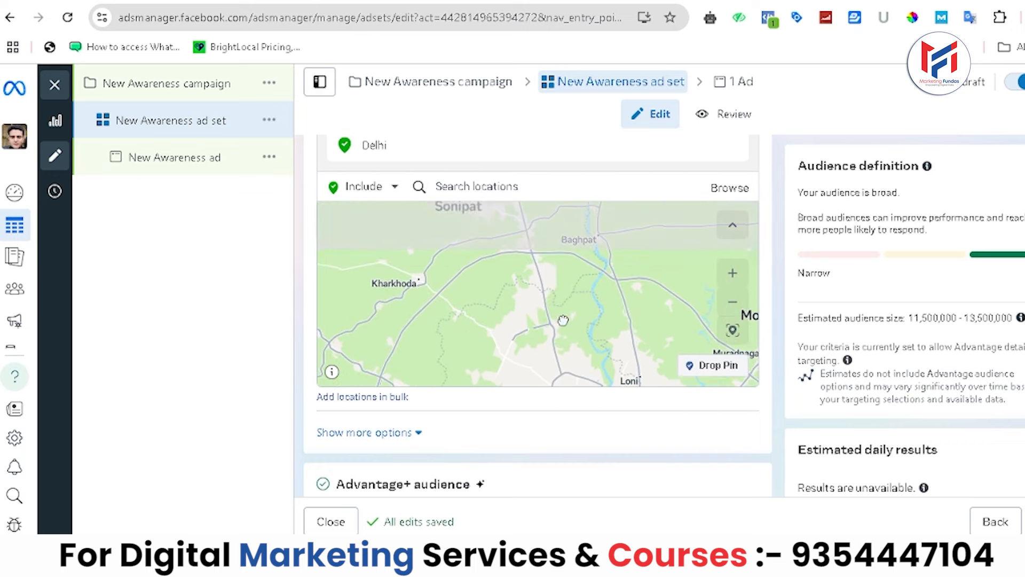
left_click_drag(527, 238, 552, 292)
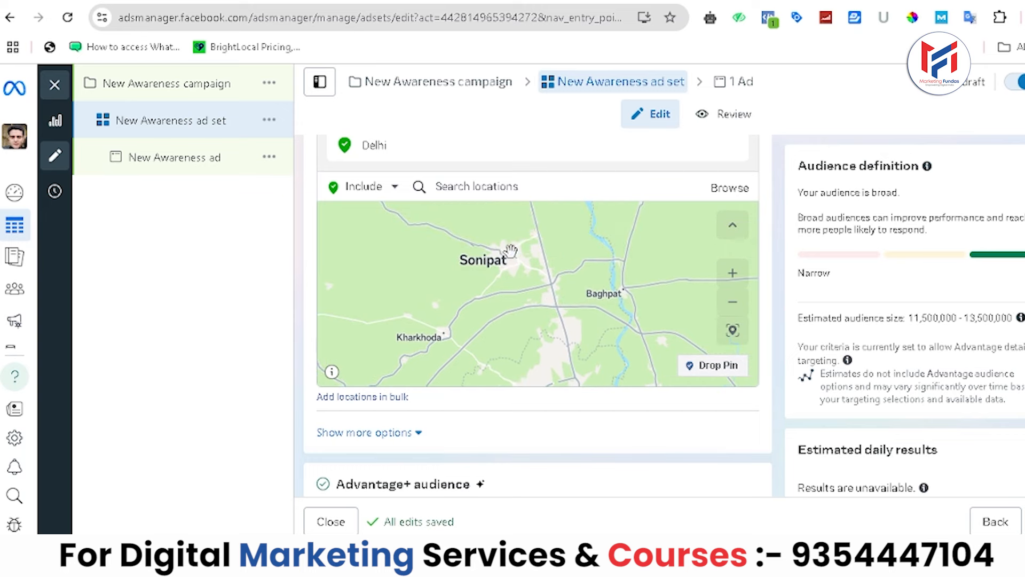
left_click_drag(556, 308, 547, 250)
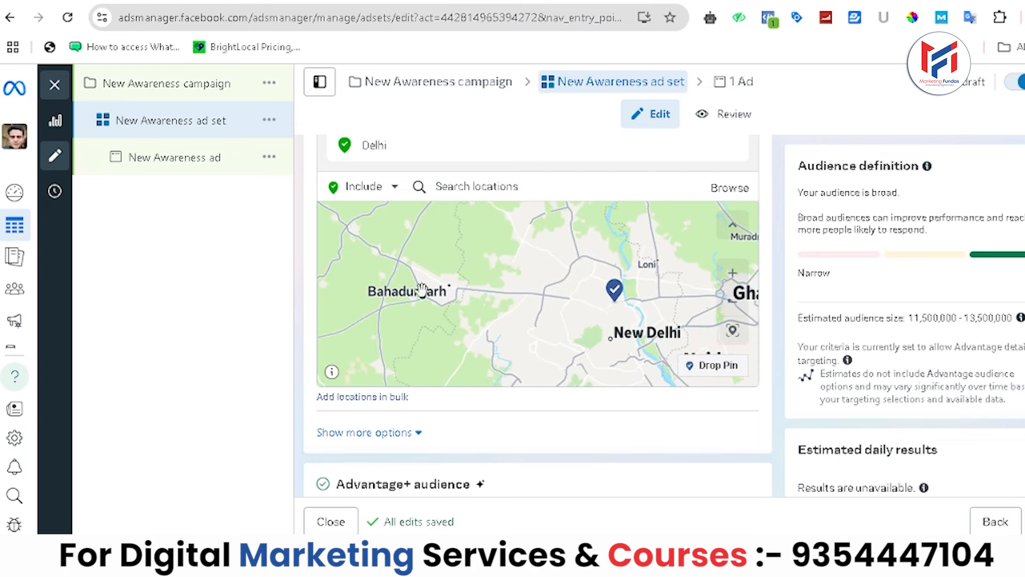
left_click_drag(424, 266, 478, 272)
left_click_drag(462, 317, 510, 271)
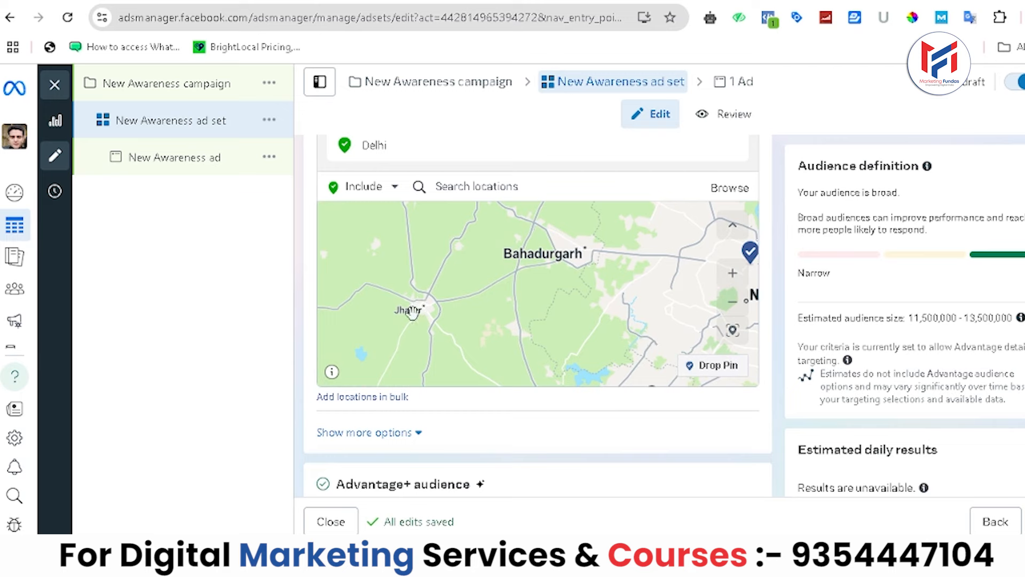
left_click_drag(560, 306, 412, 301)
double_click(731, 310)
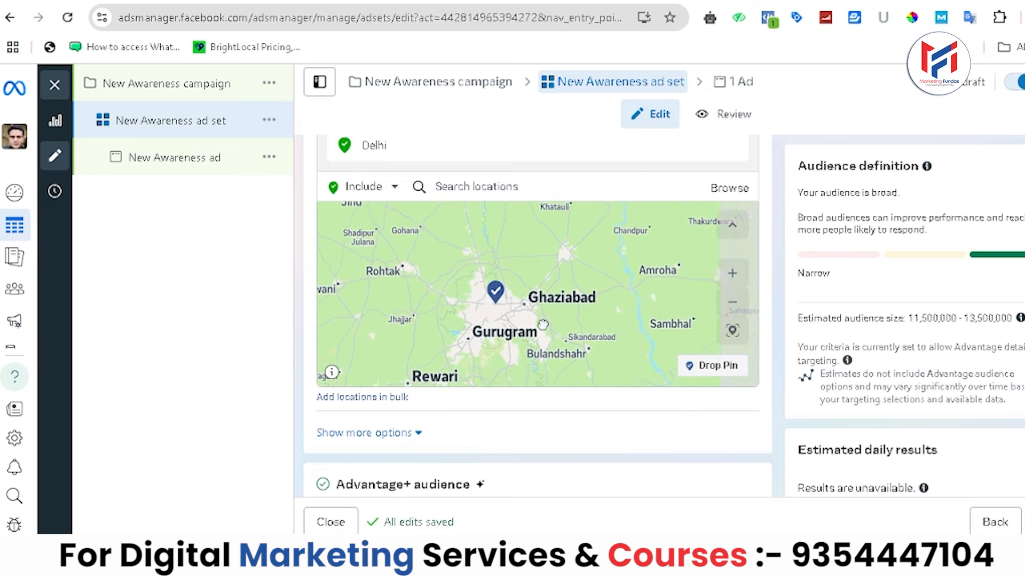
left_click(741, 307)
left_click(741, 307)
left_click(741, 307)
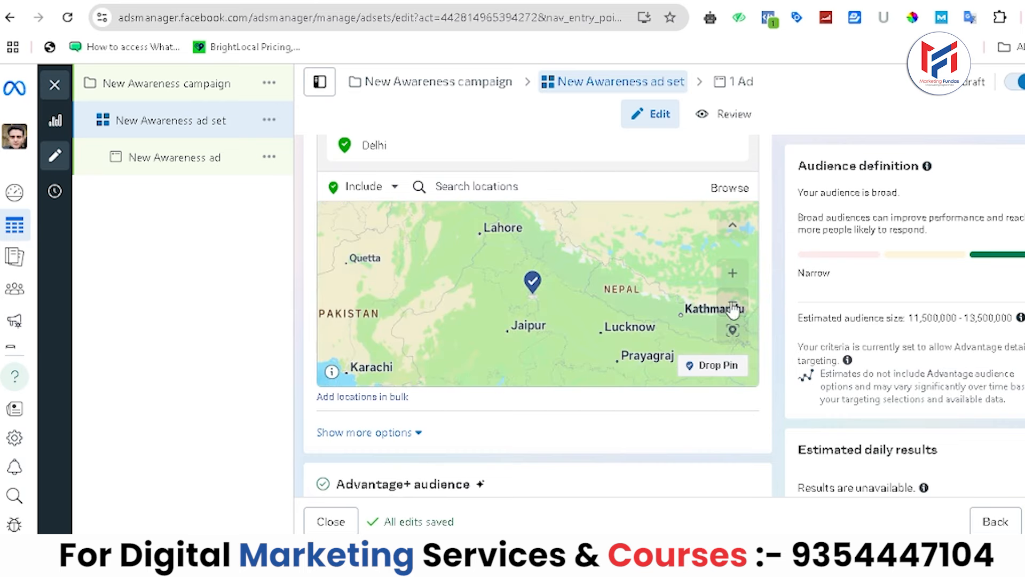
left_click(733, 281)
left_click(734, 281)
left_click(733, 281)
left_click(733, 281)
left_click(734, 281)
left_click(733, 280)
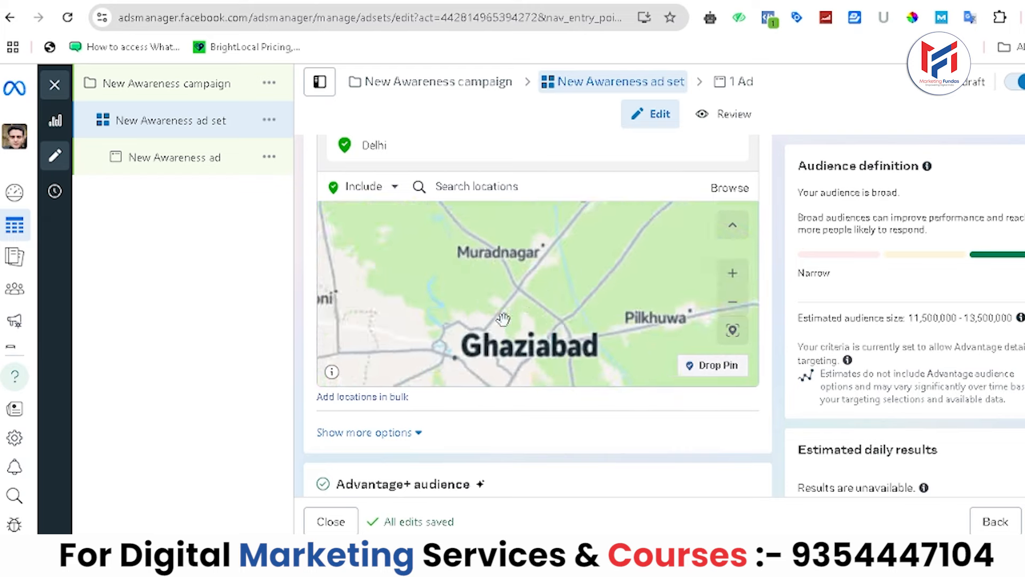
left_click_drag(497, 300, 604, 268)
left_click_drag(472, 320, 544, 344)
left_click(733, 302)
- Exclude the city of Ghaziabad, Uttar Pradesh, India from the ad set's location targeting
left_click(388, 191)
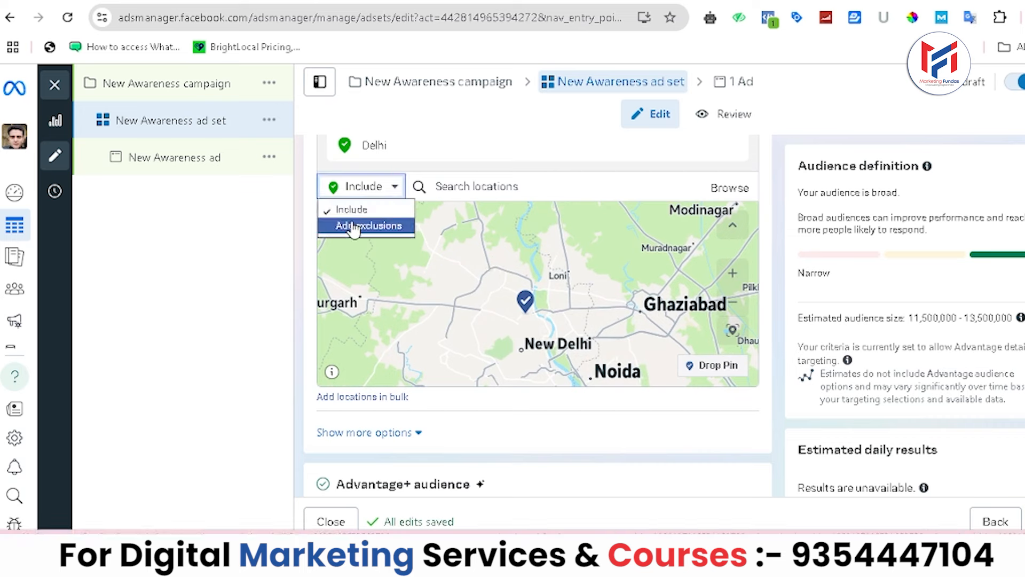
left_click(353, 227)
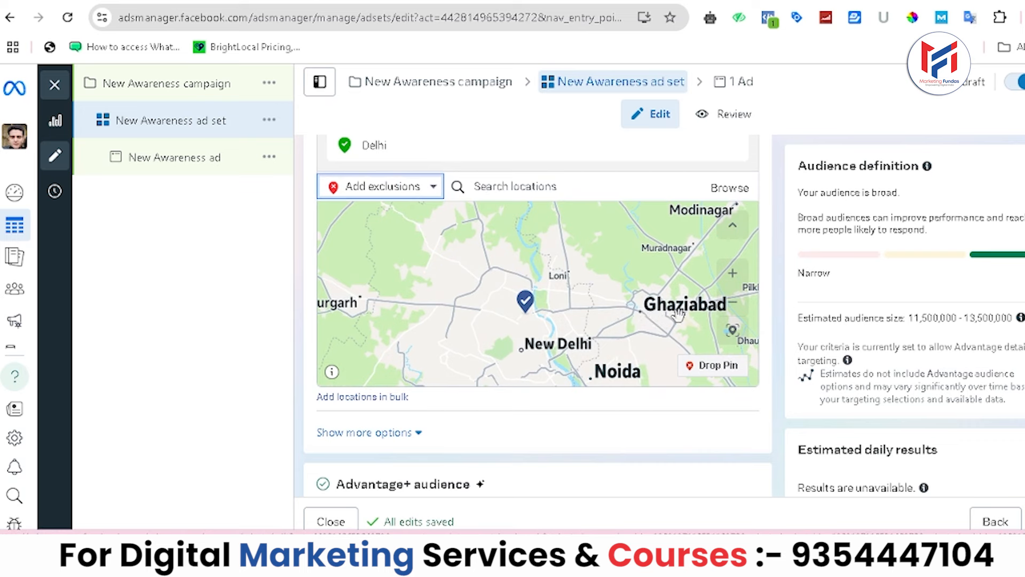
left_click(515, 186)
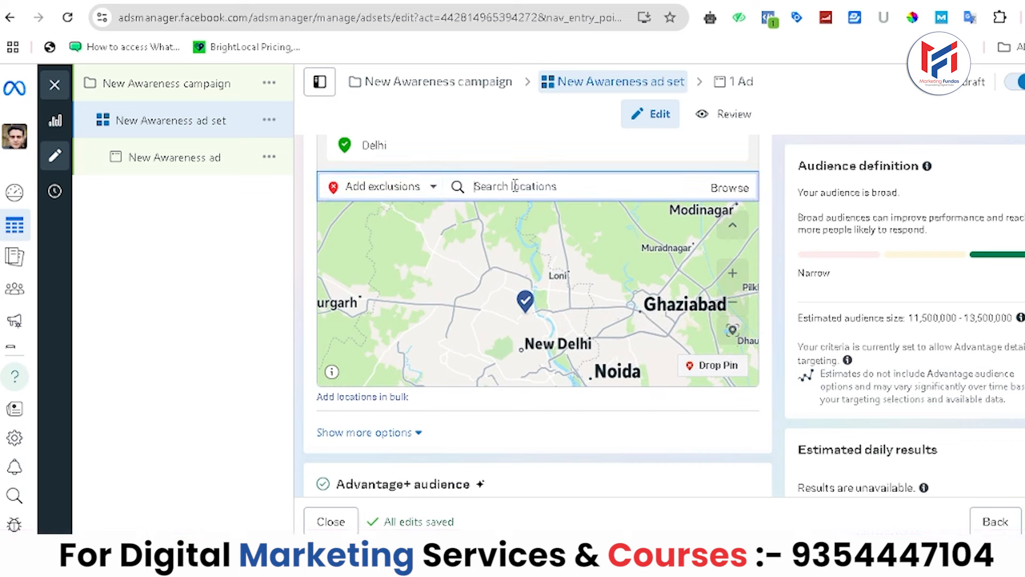
type("gh")
key("BackSpace")
type("g")
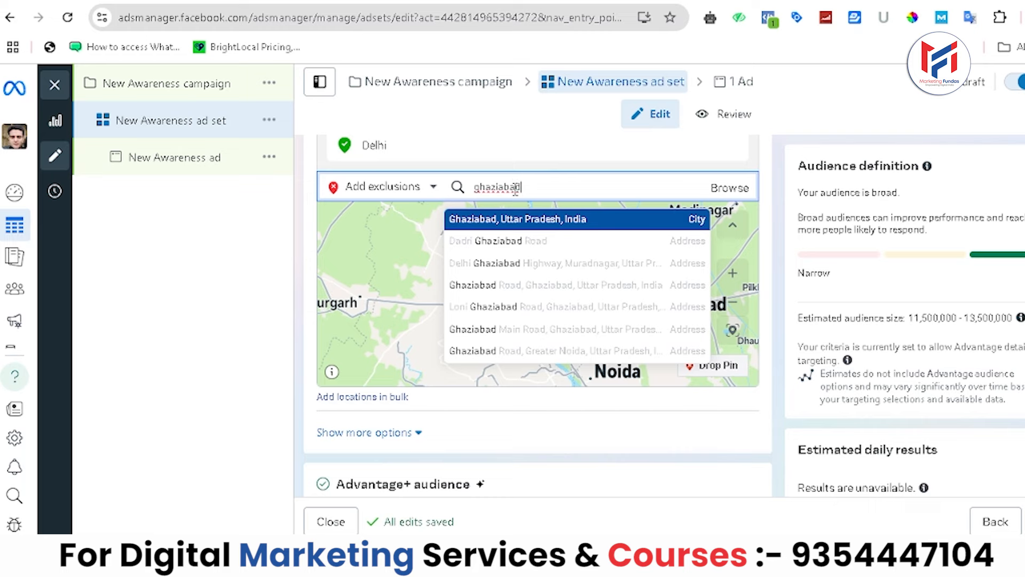
left_click(570, 226)
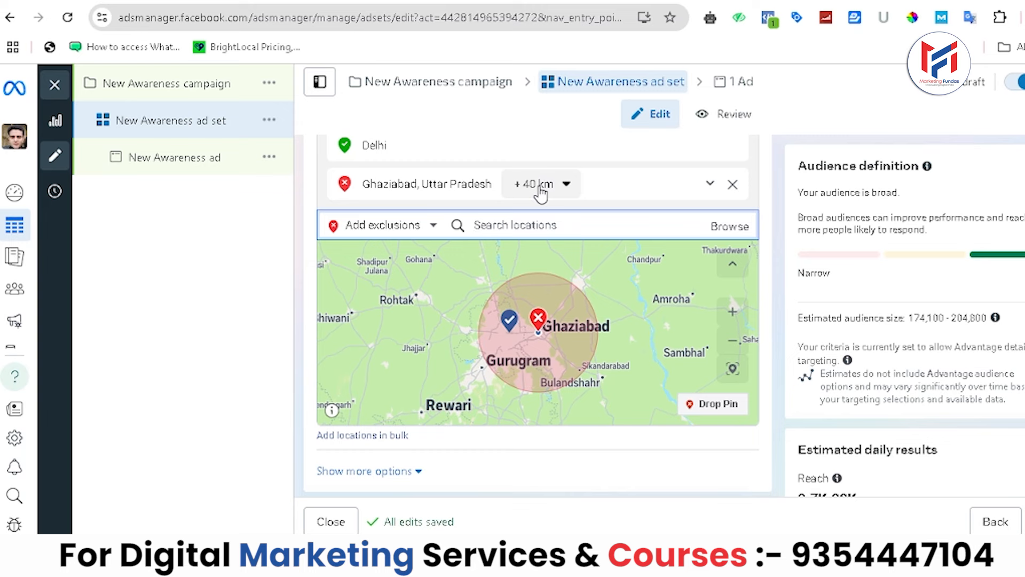
- Reduce the exclusion radius around Ghaziabad, Uttar Pradesh to 17 km
left_click(540, 188)
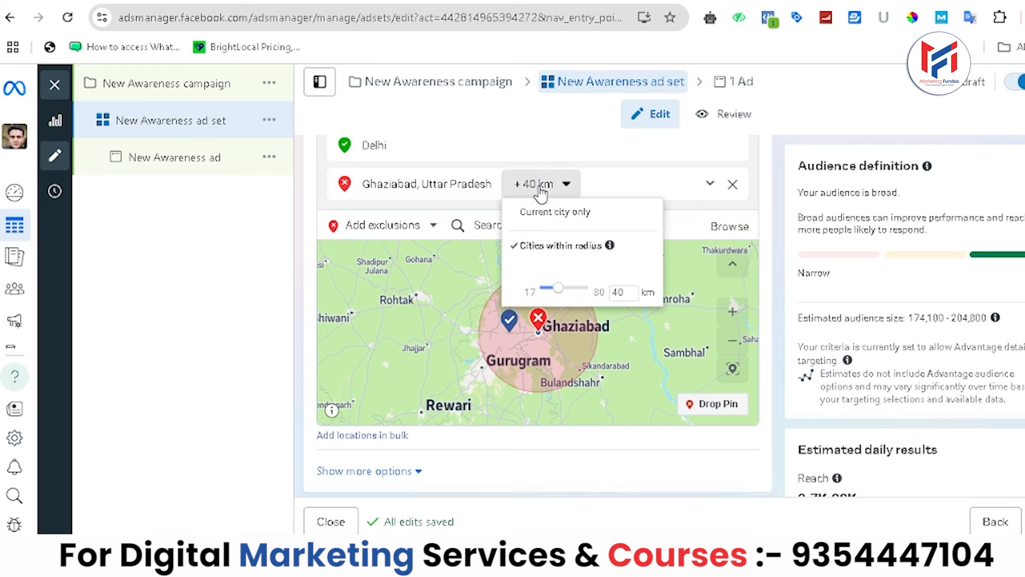
left_click(549, 290)
left_click(567, 184)
left_click_drag(627, 292, 602, 295)
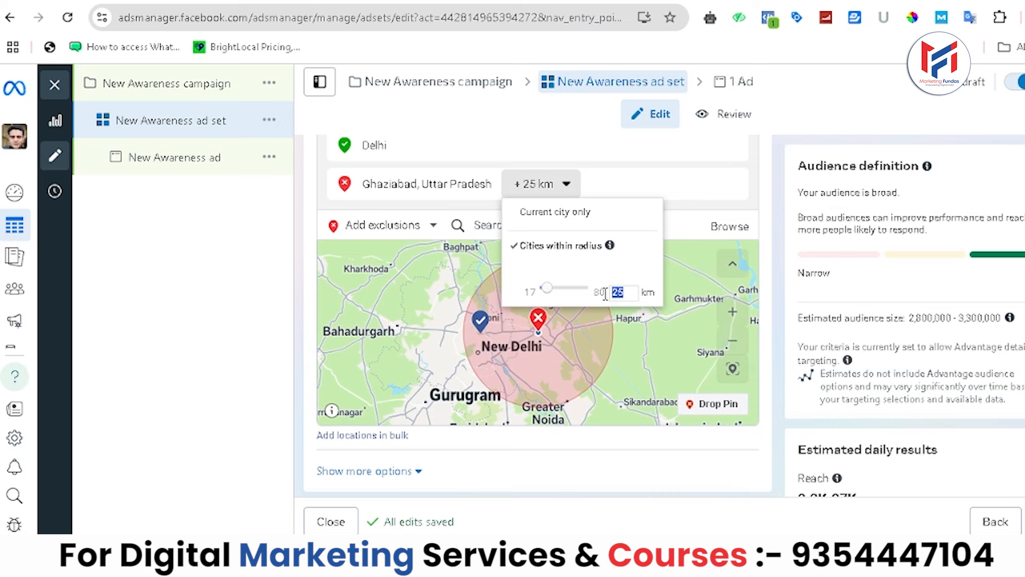
type("5")
left_click_drag(546, 288, 540, 290)
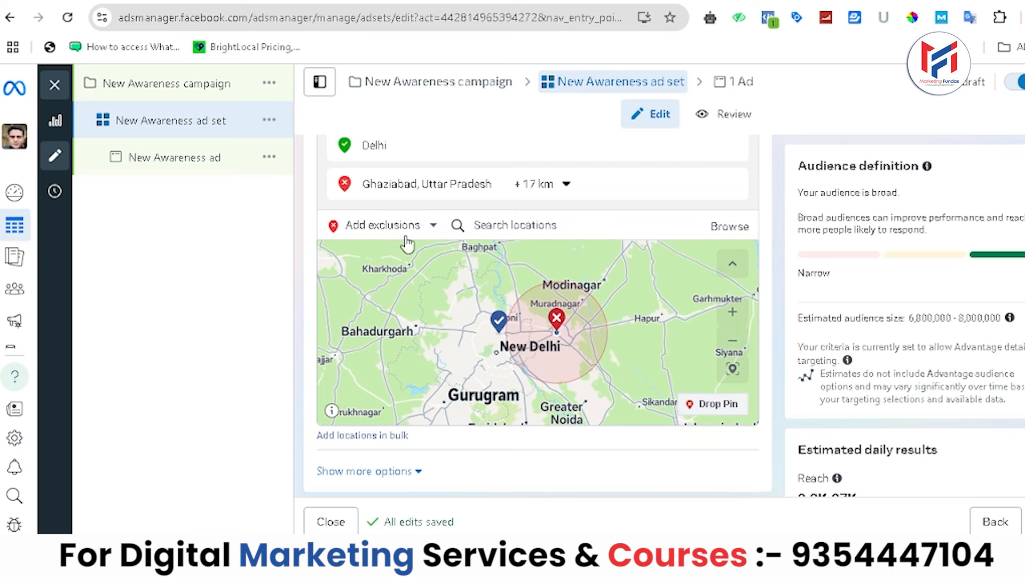
- Include a dropped pin at (28.6408, 77.3300), east of New Delhi, and set its radius to 1 km
left_click(390, 231)
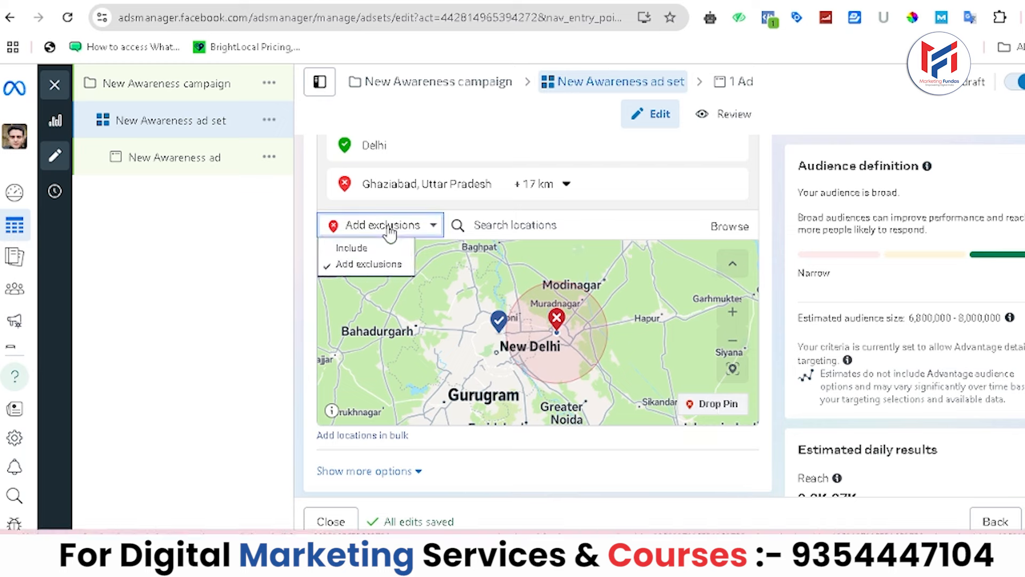
left_click(352, 246)
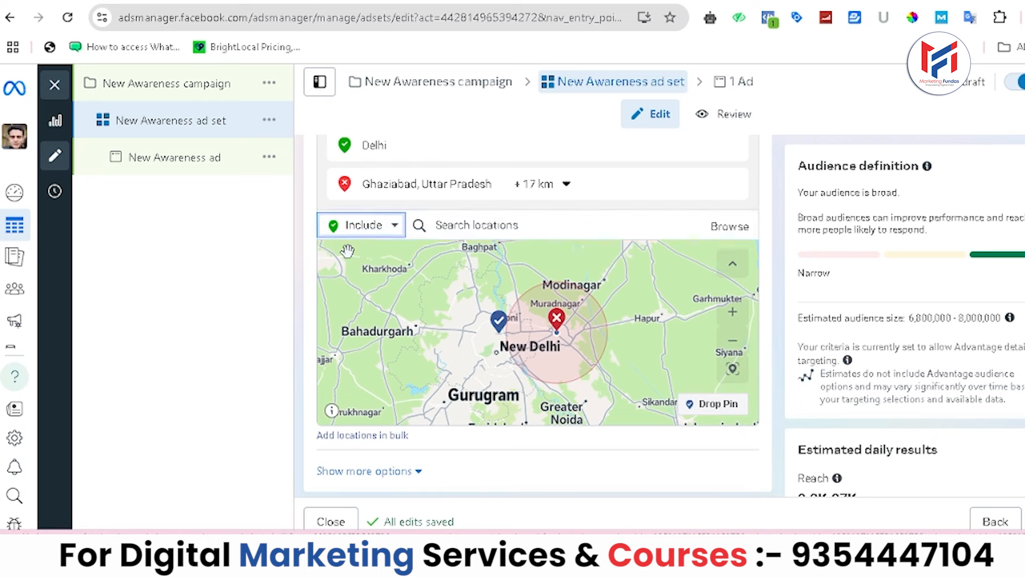
left_click(716, 403)
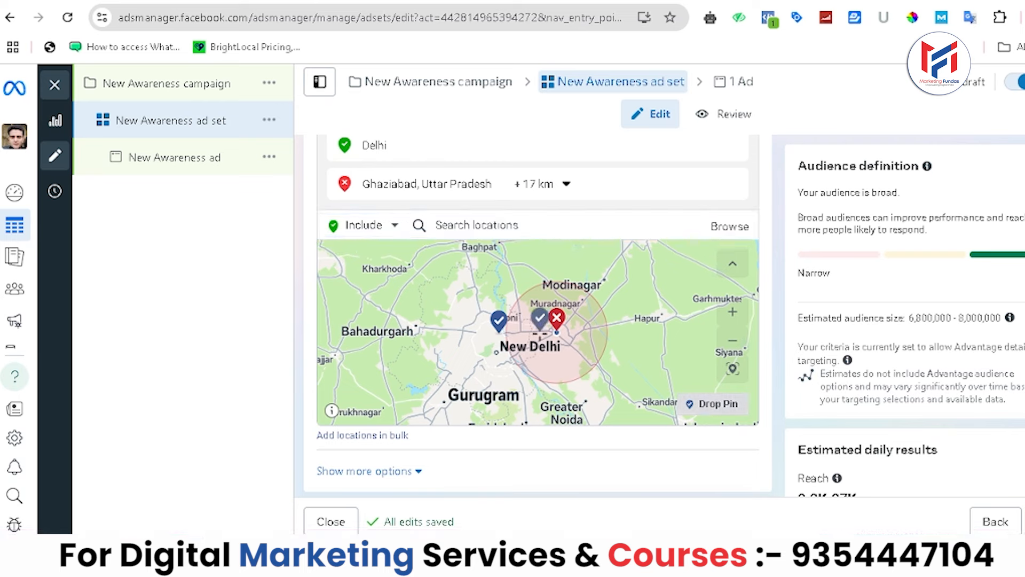
left_click(519, 337)
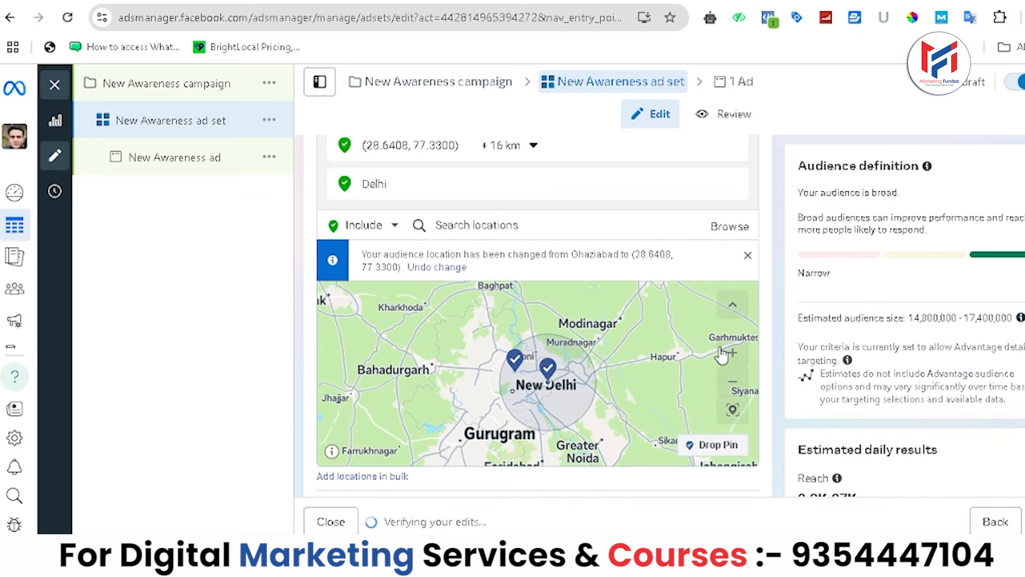
left_click(534, 146)
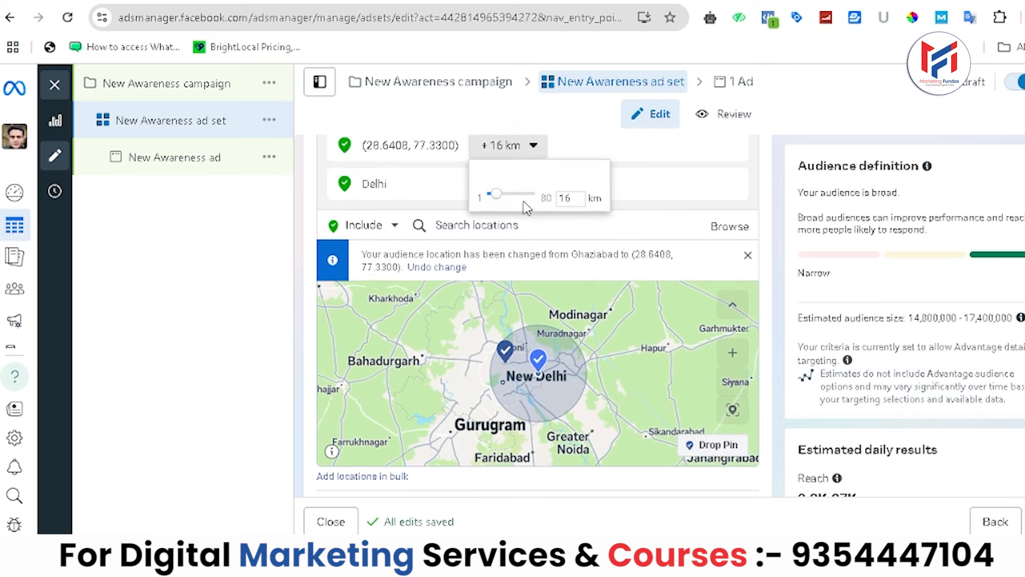
left_click_drag(488, 200, 489, 200)
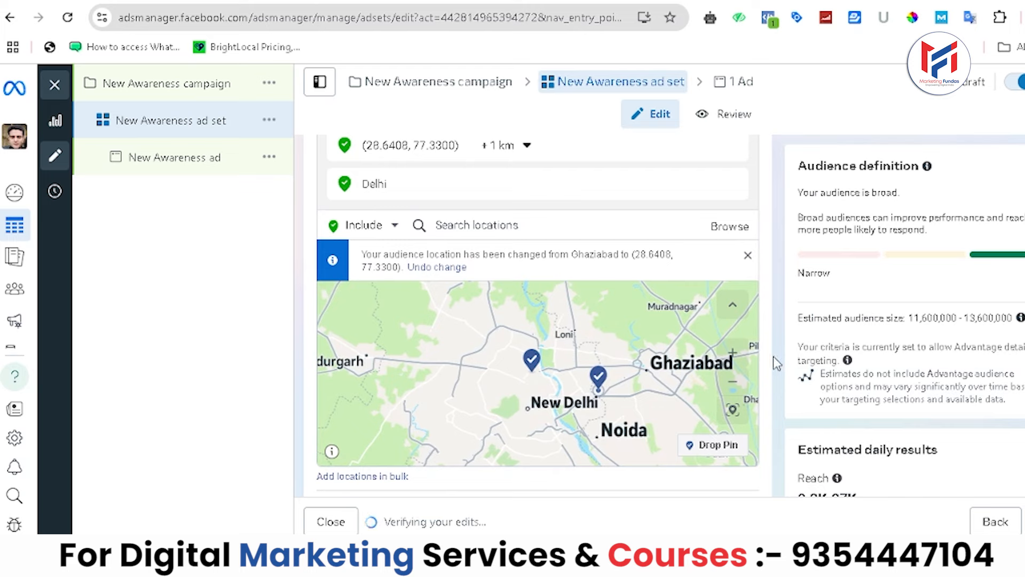
- Examine the location map around the Delhi pin at several scales, including Old Delhi, Seelampur and Karol Bagh
left_click(733, 352)
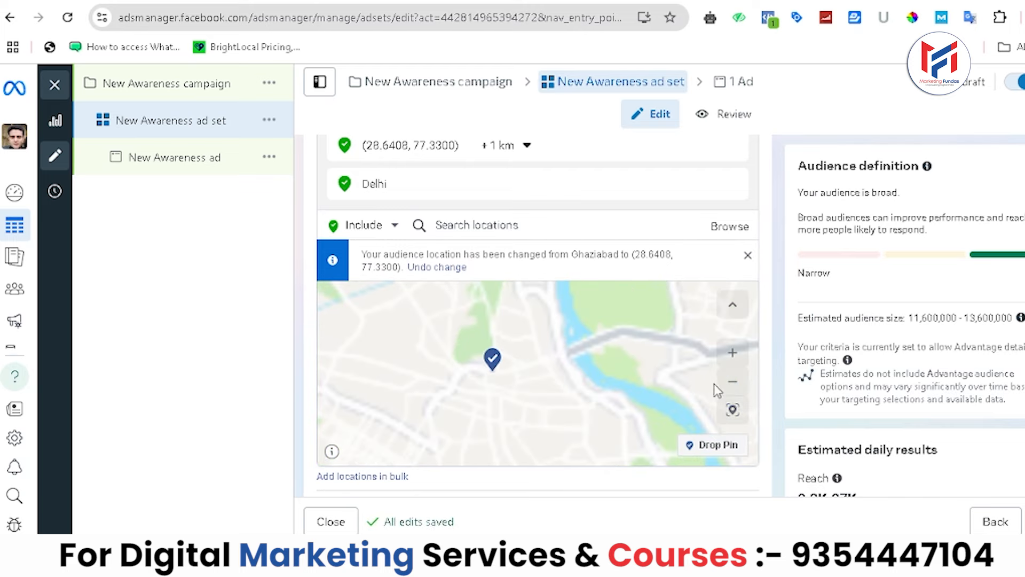
left_click(732, 382)
left_click(732, 381)
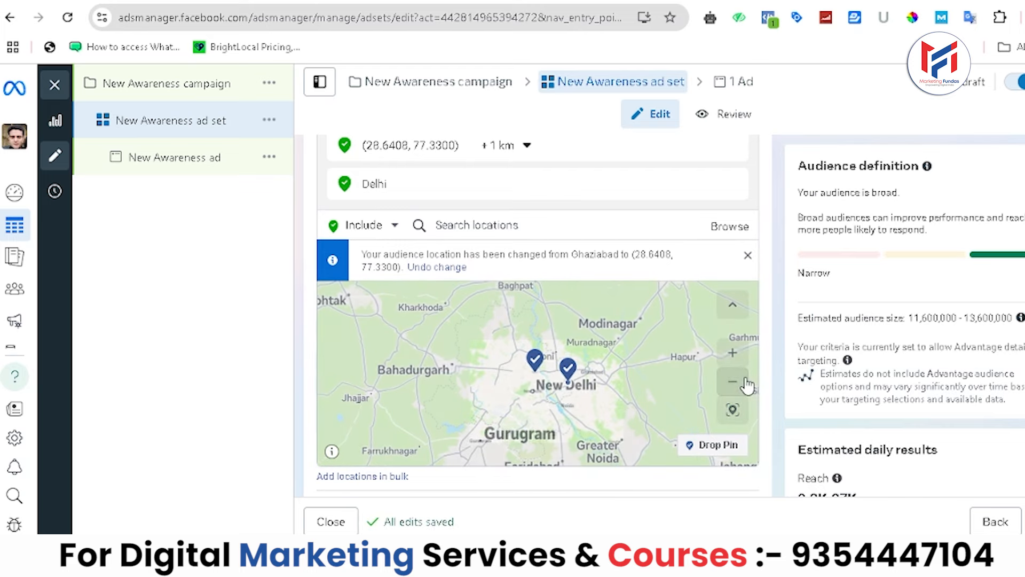
left_click(733, 353)
left_click(732, 353)
left_click(732, 353)
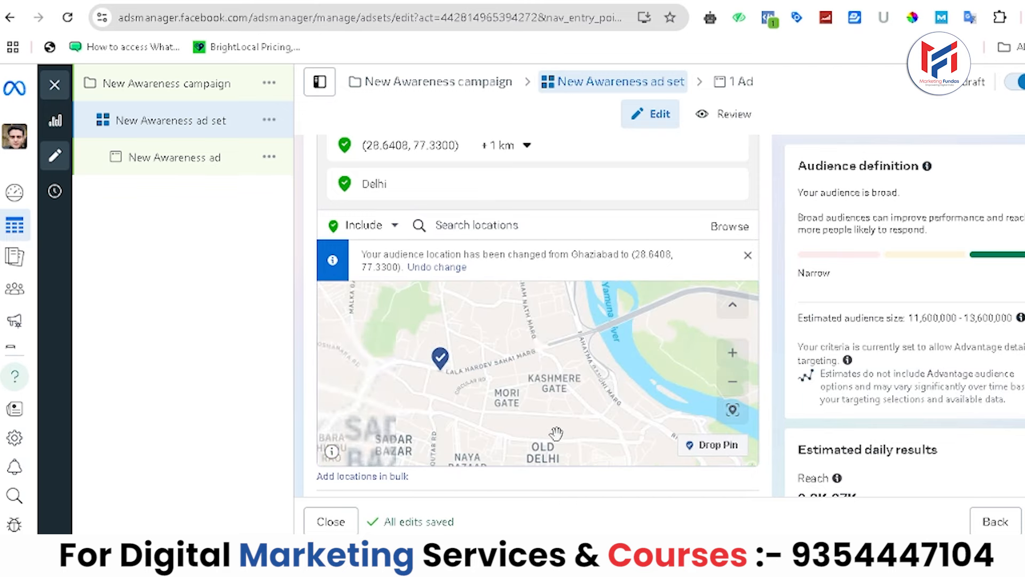
left_click(732, 352)
left_click_drag(526, 376, 417, 408)
left_click(732, 381)
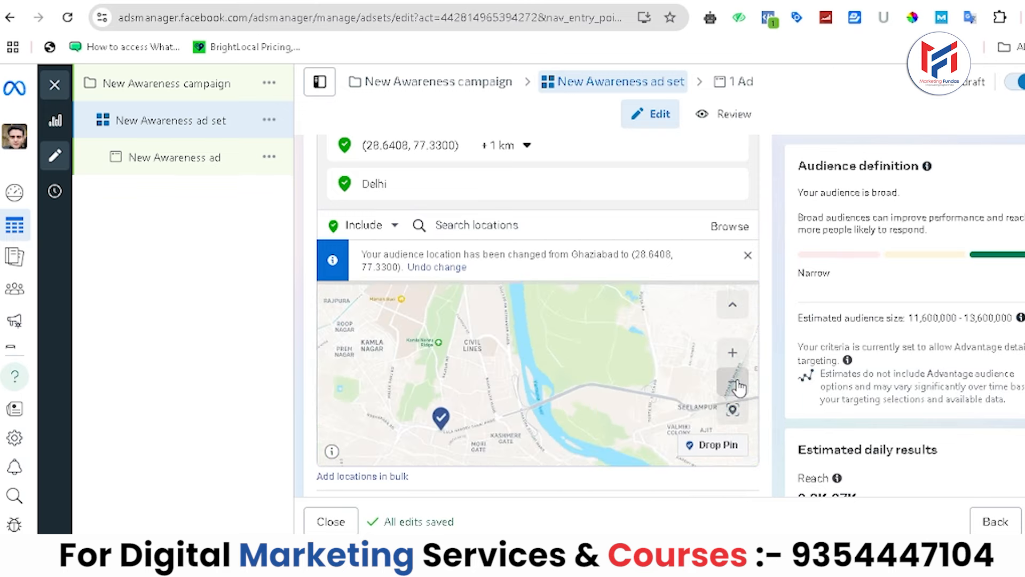
left_click(735, 384)
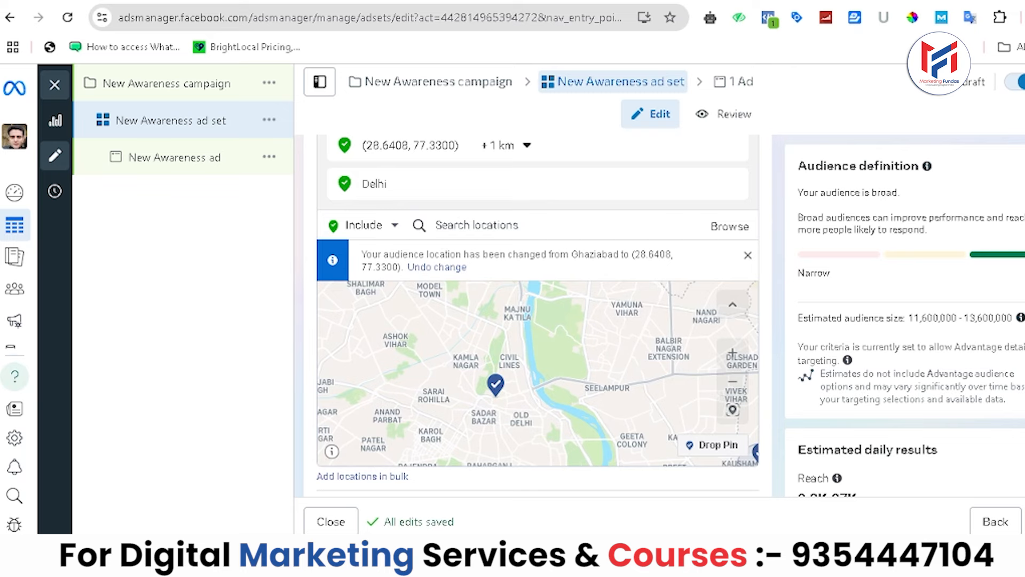
scroll(537, 315, "up", 3)
scroll(537, 315, "down", 1)
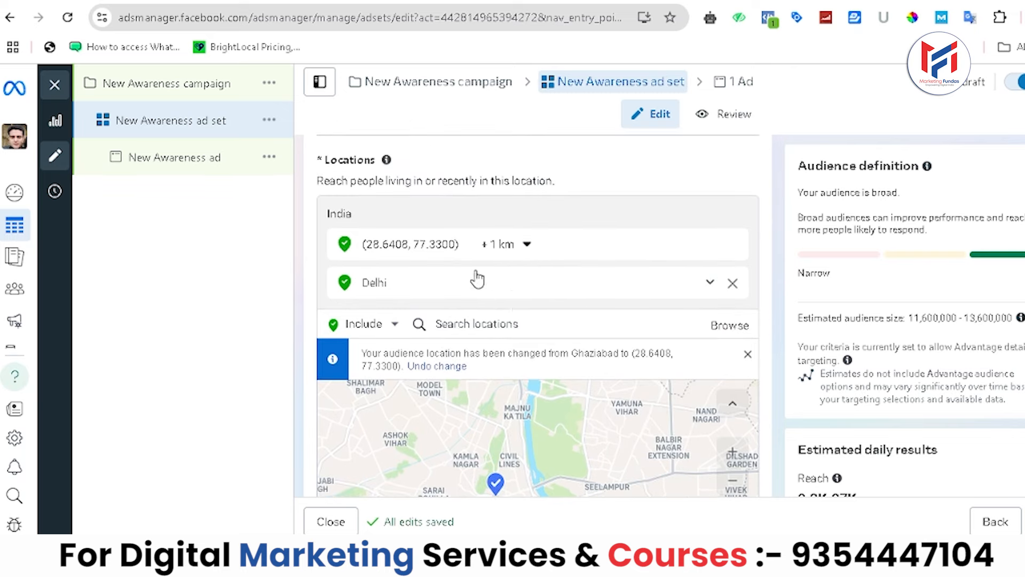
scroll(328, 401, "down", 4)
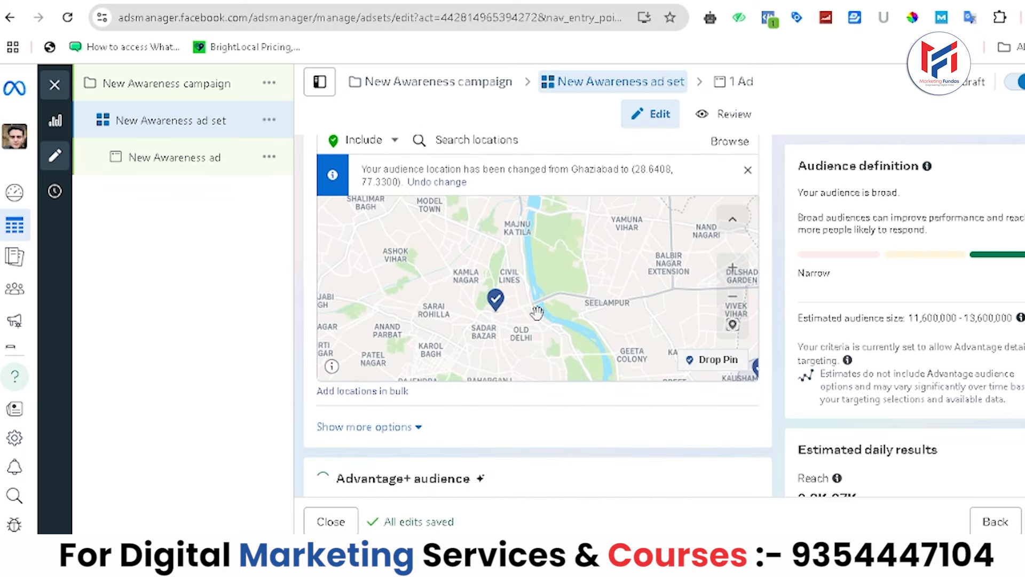
scroll(625, 291, "up", 5)
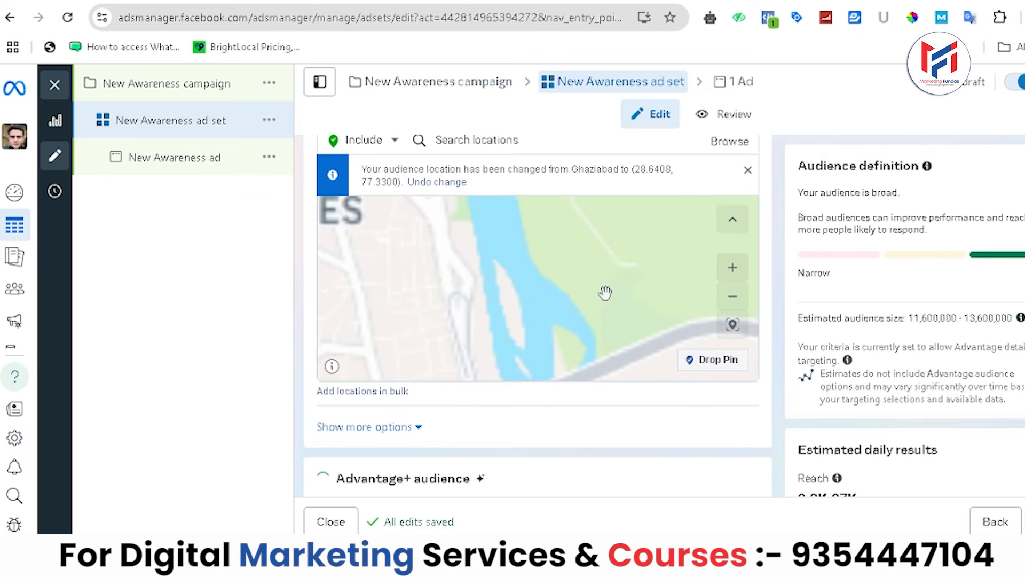
left_click_drag(631, 238, 360, 271)
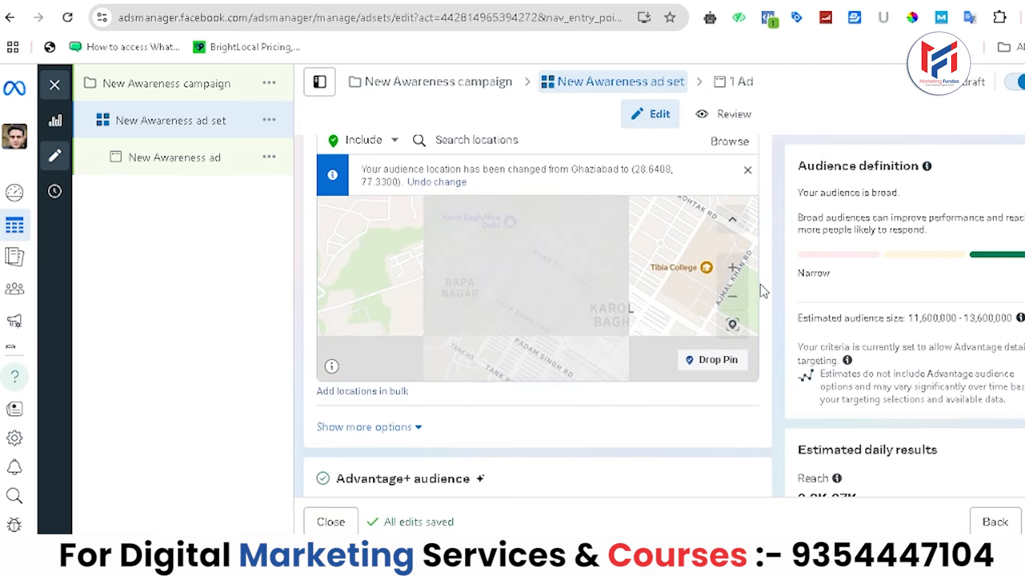
left_click(737, 302)
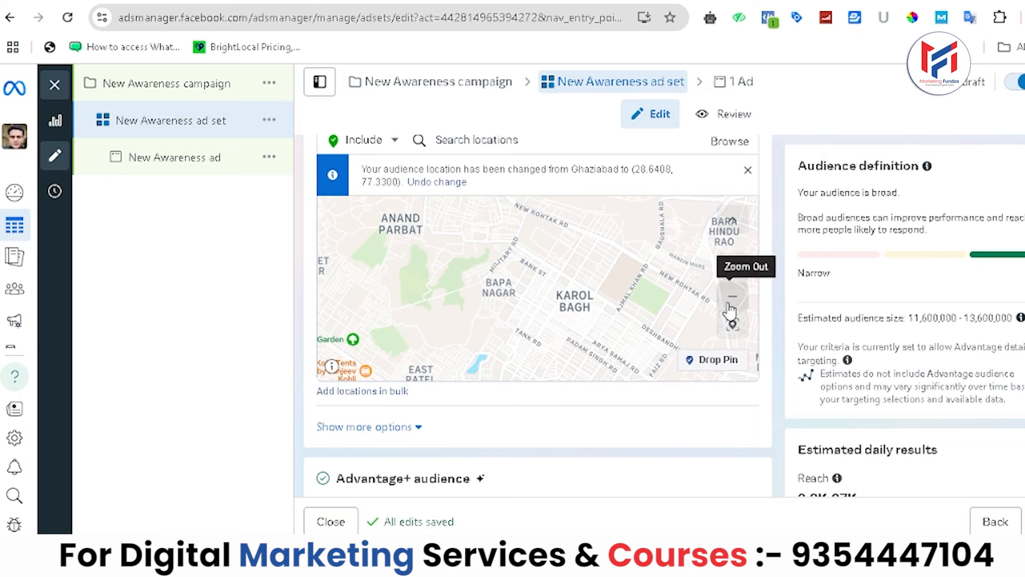
left_click(732, 299)
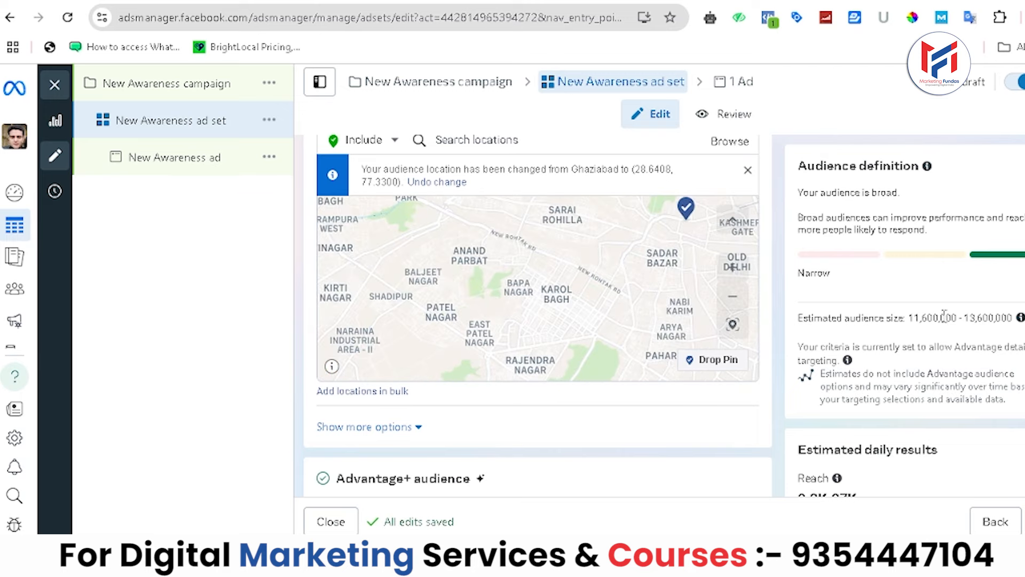
- Check the estimated audience size and how it is estimated, and dismiss the notice about the changed audience location
left_click_drag(908, 319, 1022, 320)
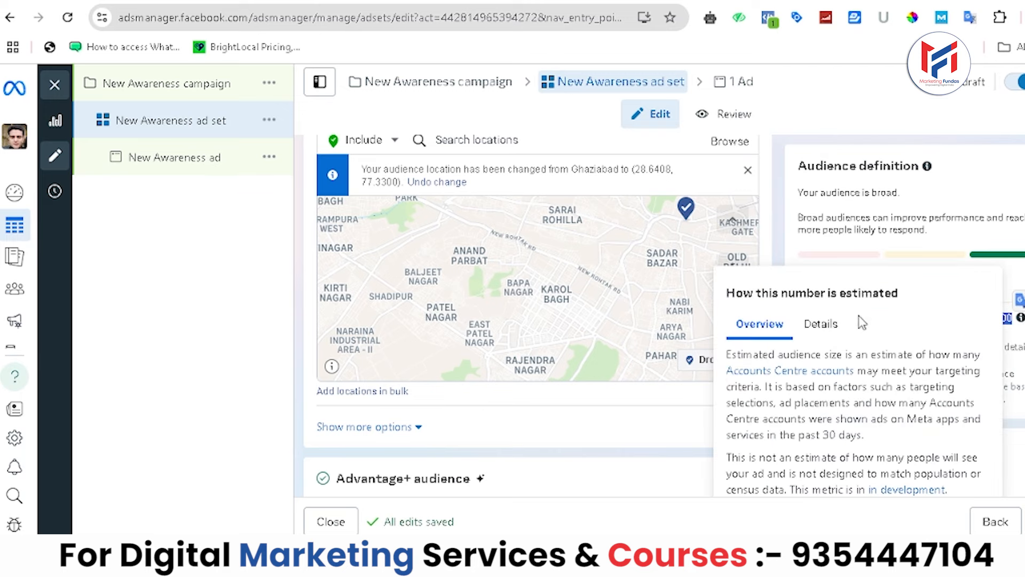
scroll(769, 214, "up", 2)
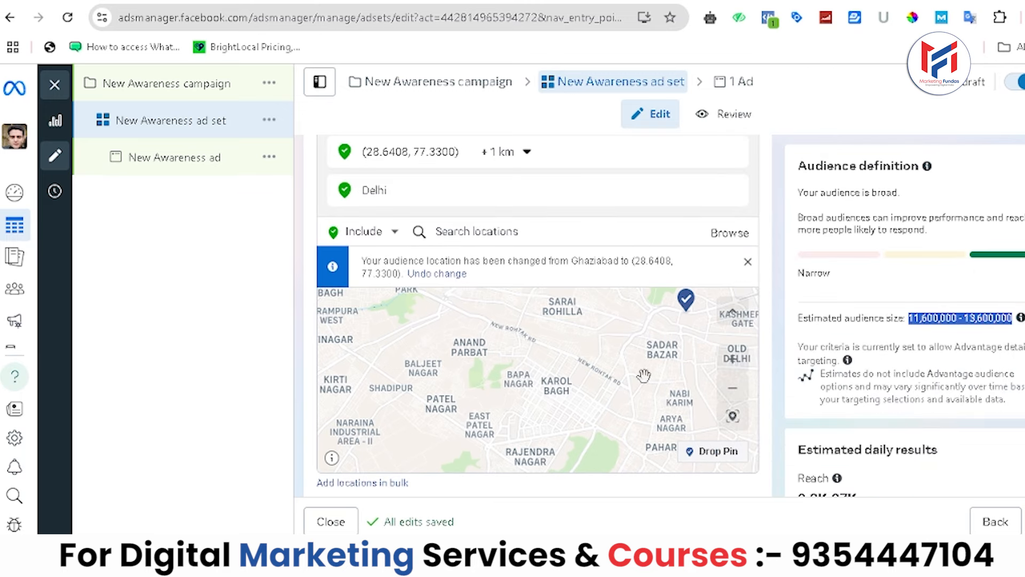
left_click(748, 261)
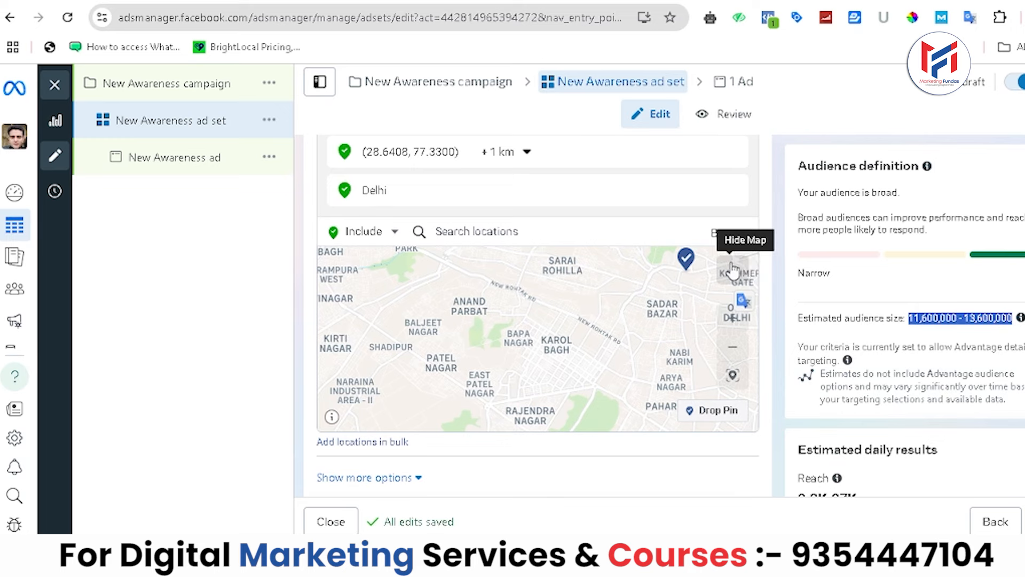
- Read the Locations description about reaching people living in or recently in the chosen location
scroll(744, 302, "up", 3)
scroll(438, 339, "up", 1)
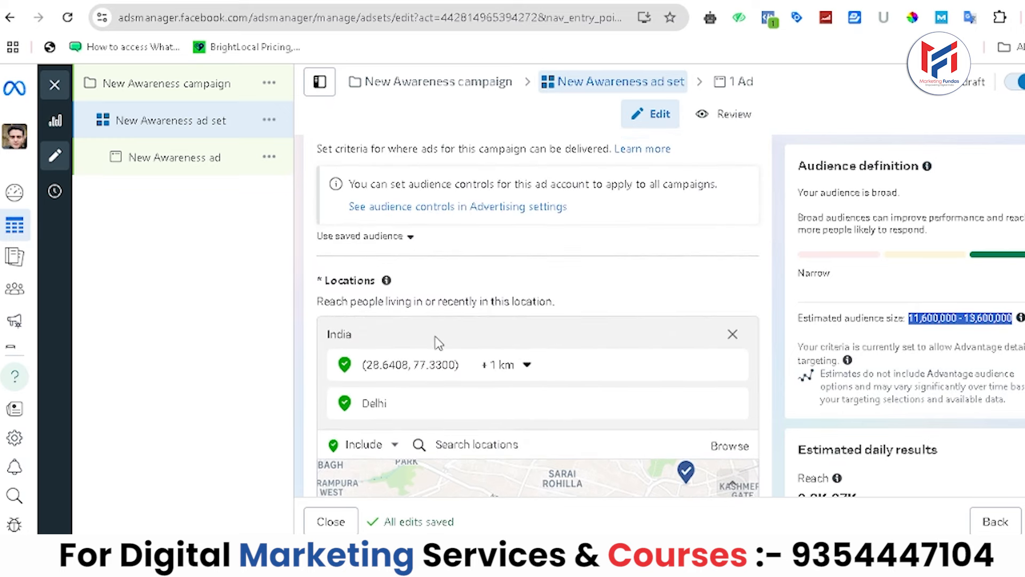
left_click_drag(323, 281, 369, 291)
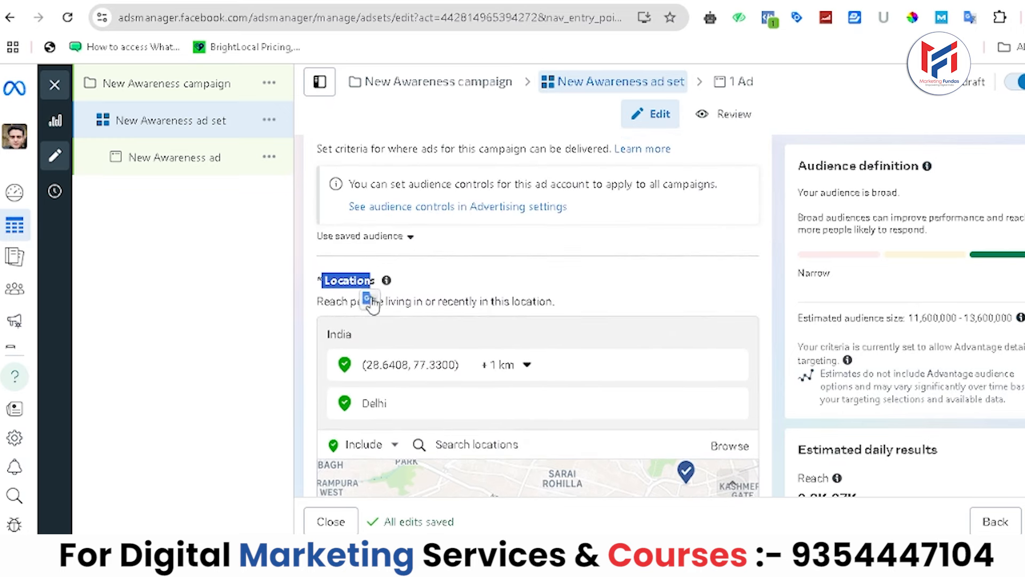
left_click(318, 305)
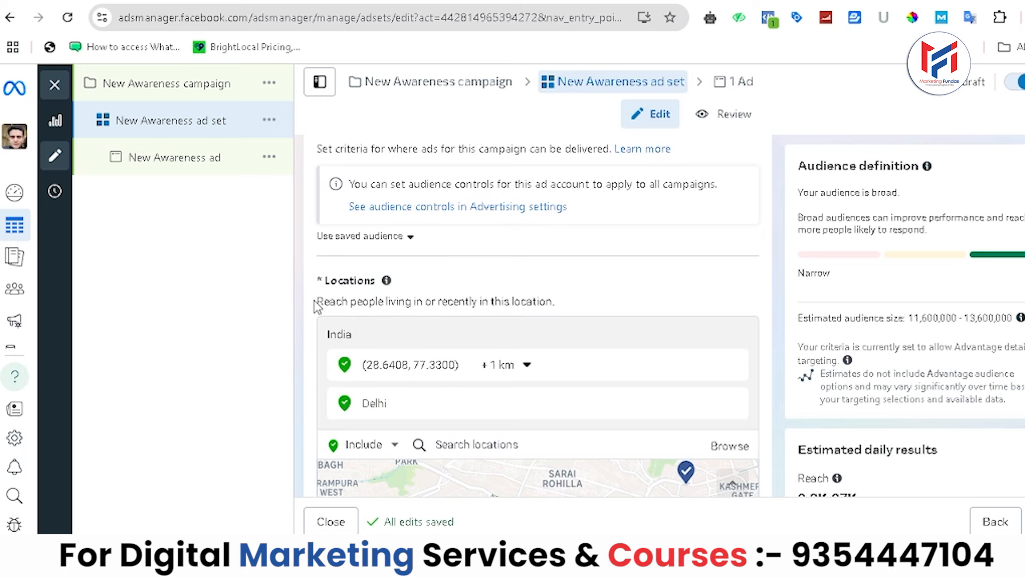
left_click_drag(318, 302, 403, 297)
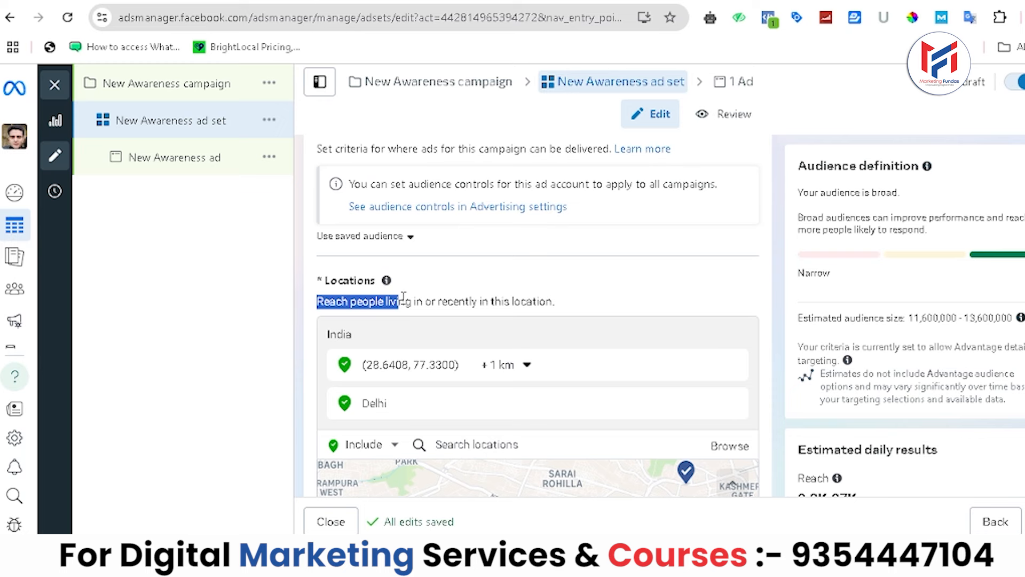
left_click_drag(403, 297, 473, 296)
left_click(499, 298)
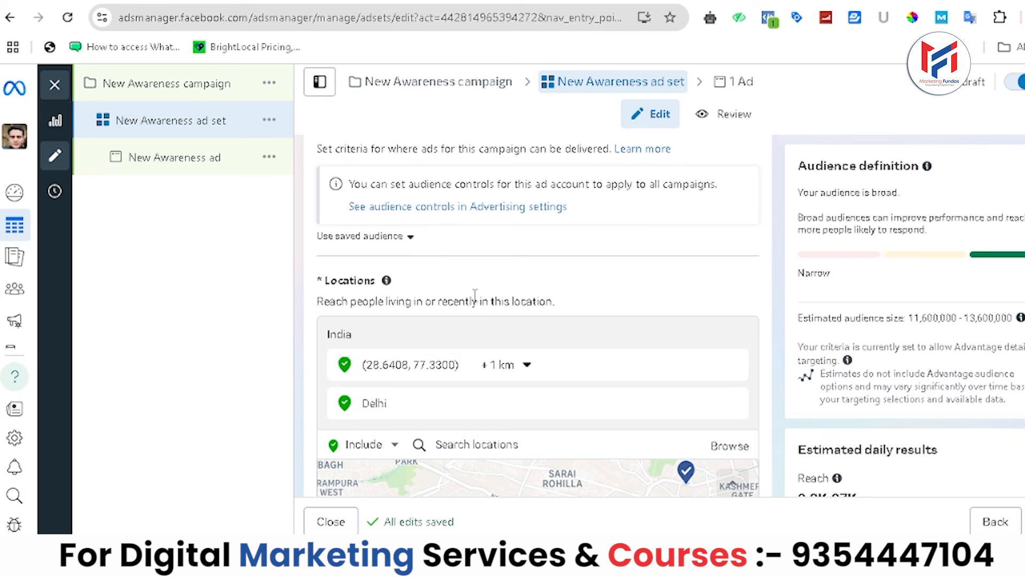
left_click_drag(439, 302, 554, 302)
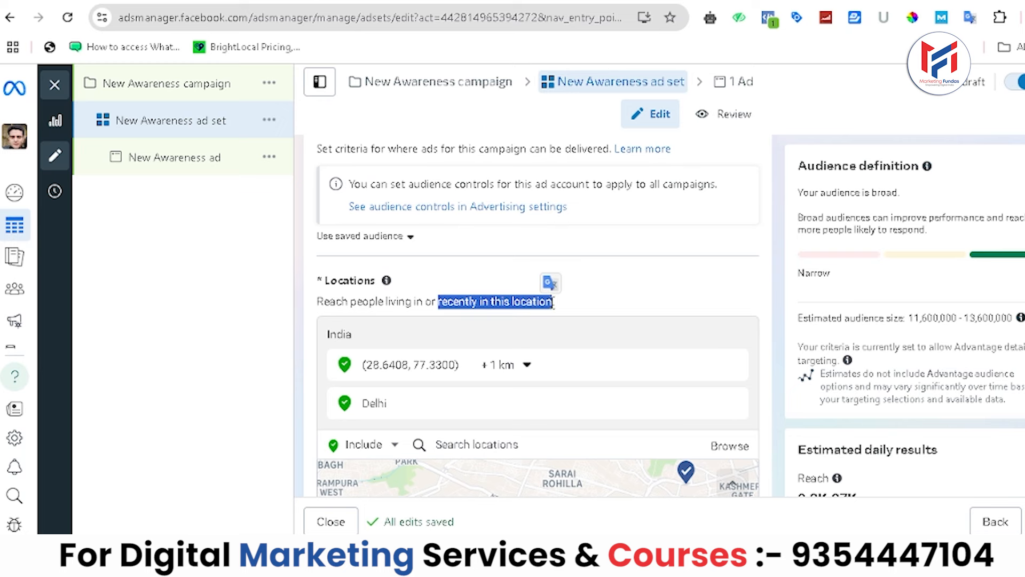
left_click(598, 276)
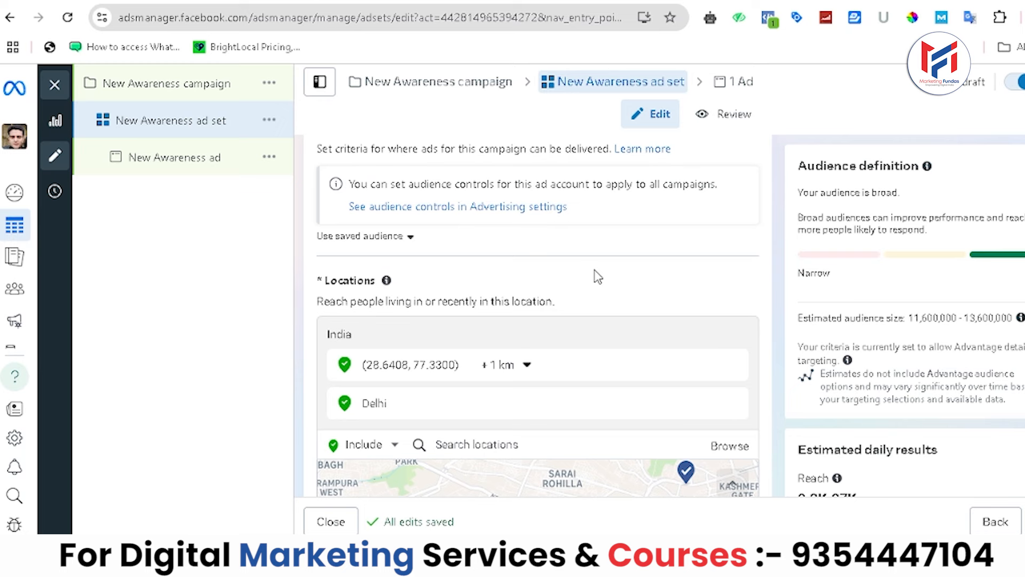
left_click_drag(318, 302, 559, 308)
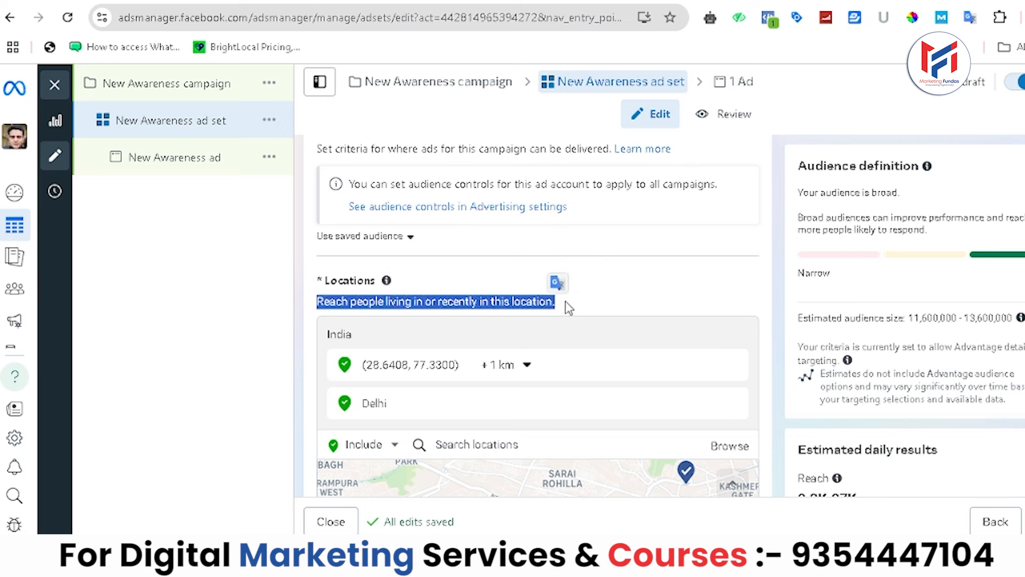
left_click(598, 303)
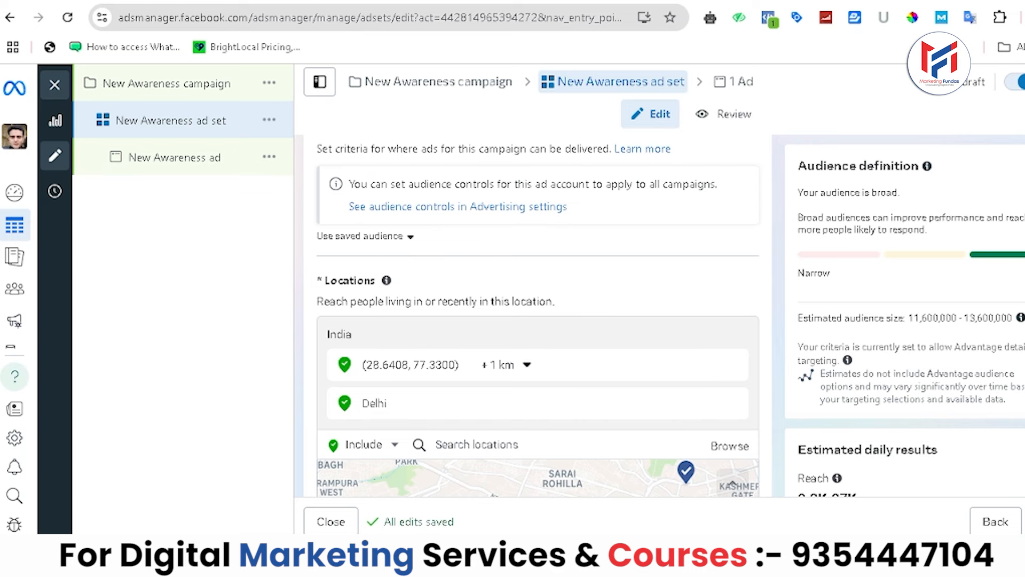
- Review the Delhi and dropped-pin locations together on the map around New Delhi
scroll(652, 336, "down", 5)
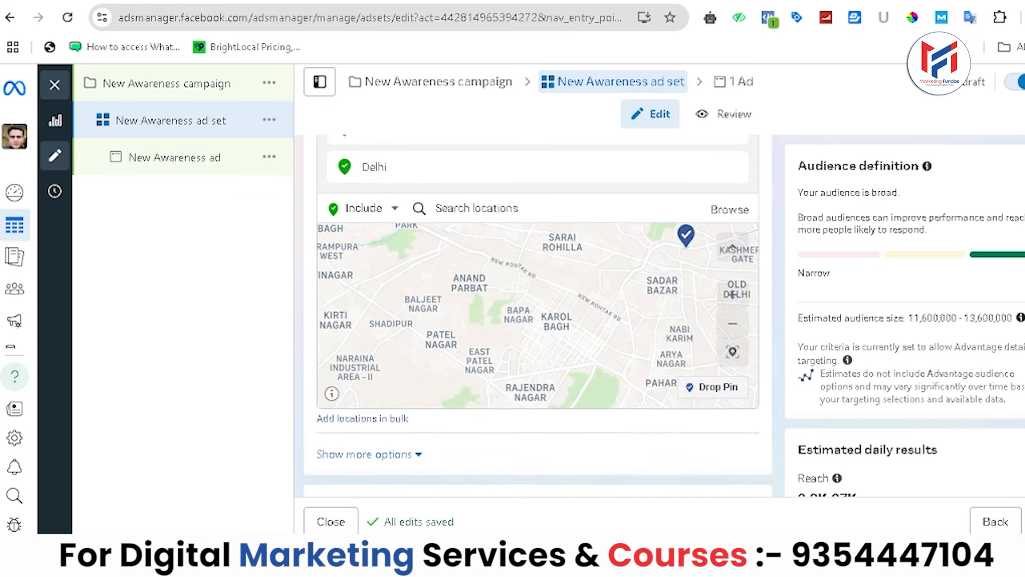
left_click(732, 323)
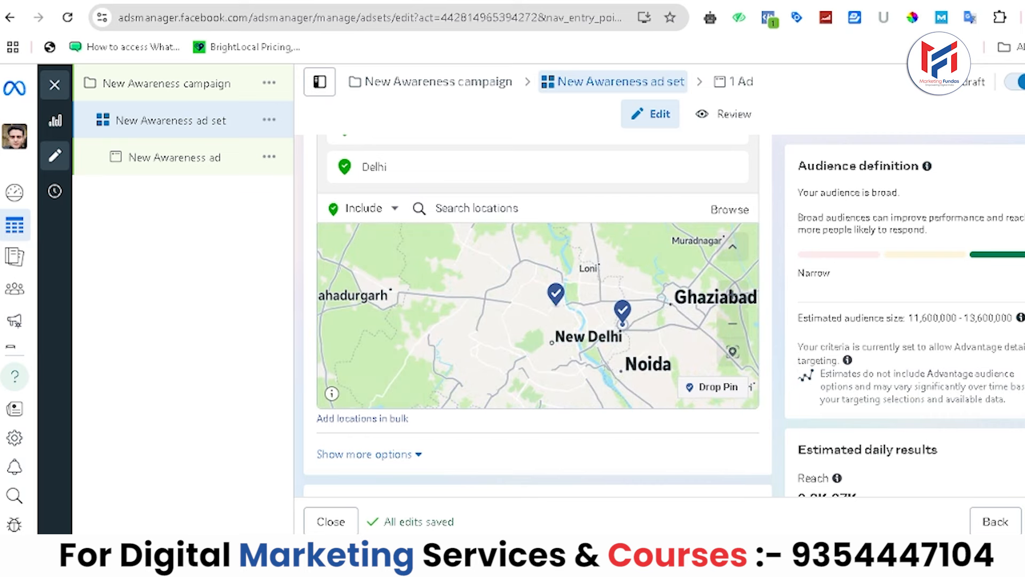
scroll(538, 321, "up", 1)
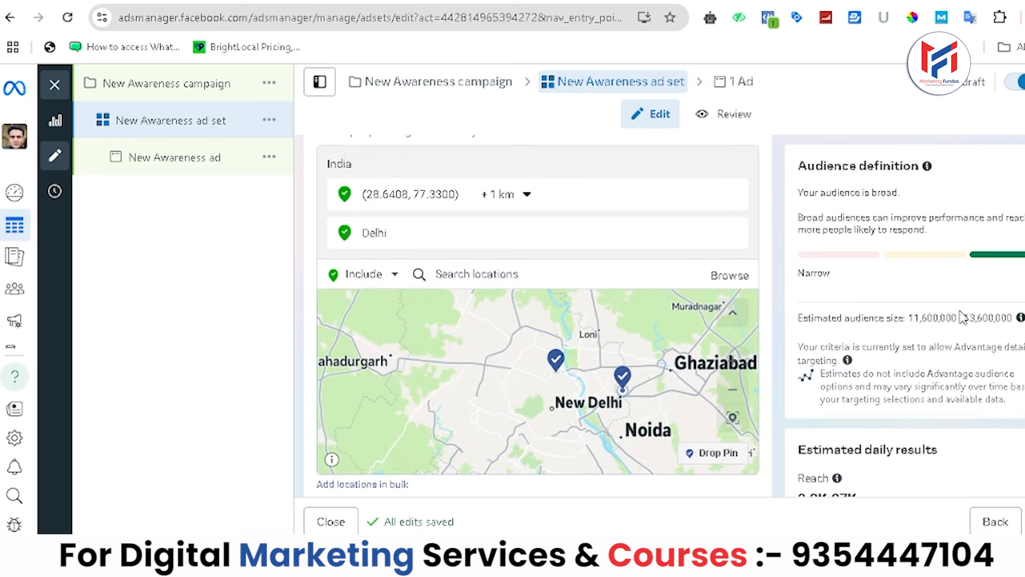
- Browse the continent groups available for country targeting in the ad set's locations
left_click(737, 277)
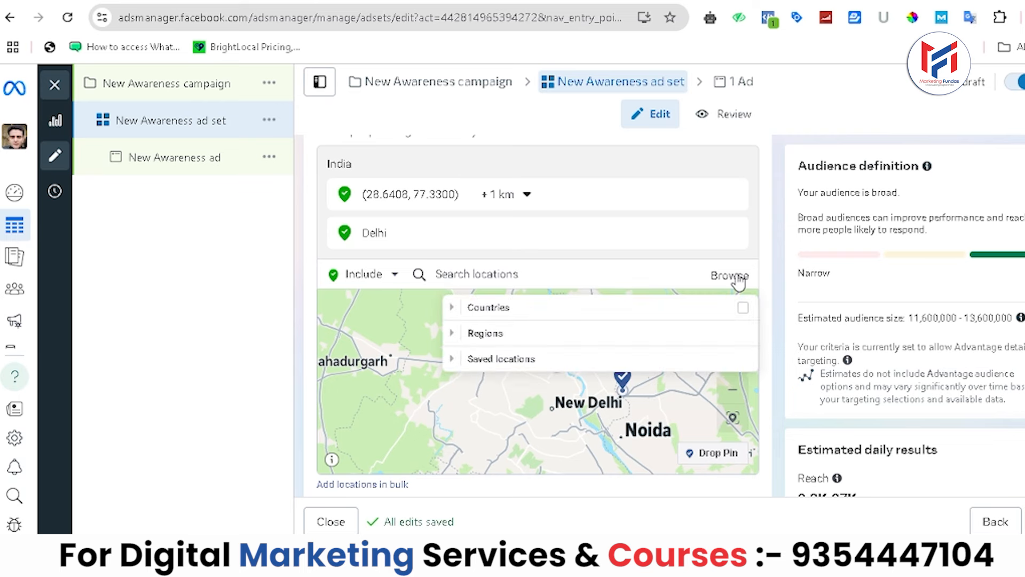
left_click(453, 308)
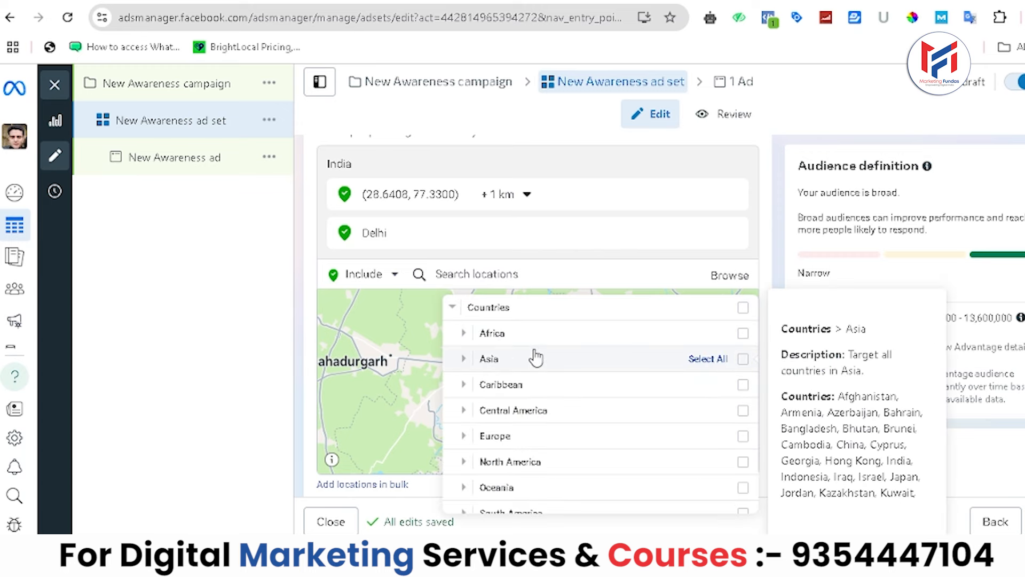
scroll(534, 357, "down", 2)
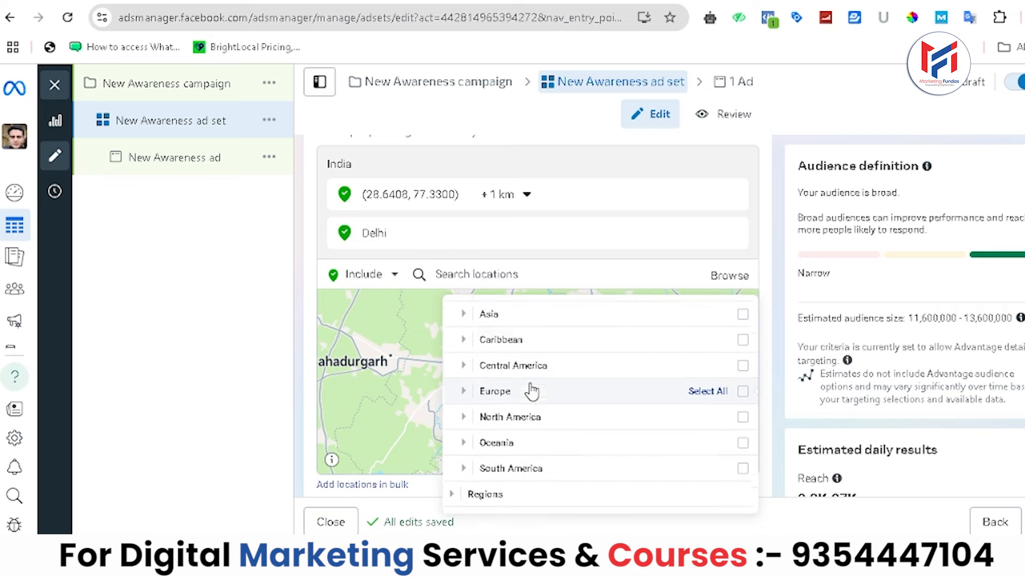
scroll(532, 390, "up", 2)
scroll(531, 389, "down", 2)
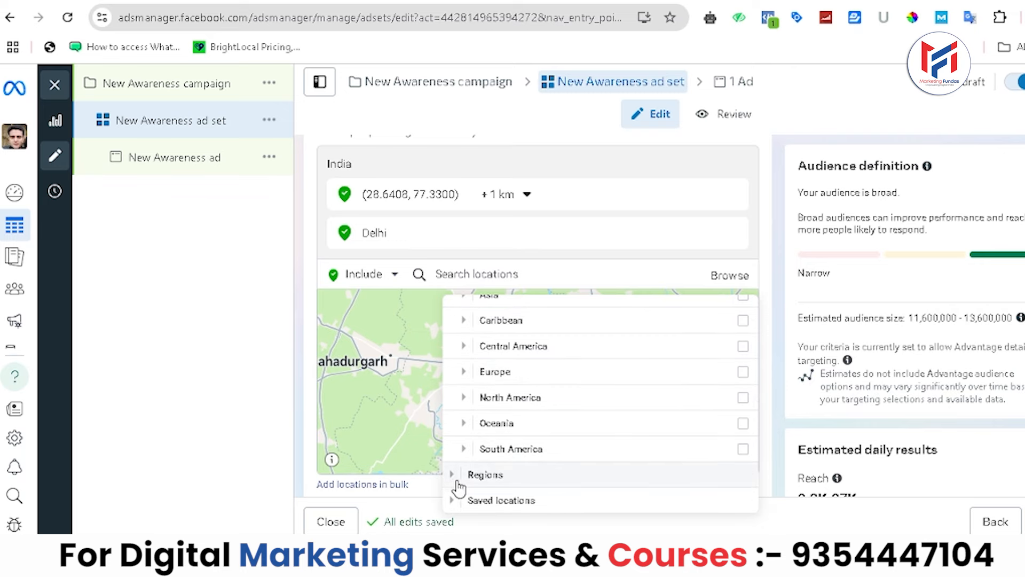
scroll(643, 273, "up", 4)
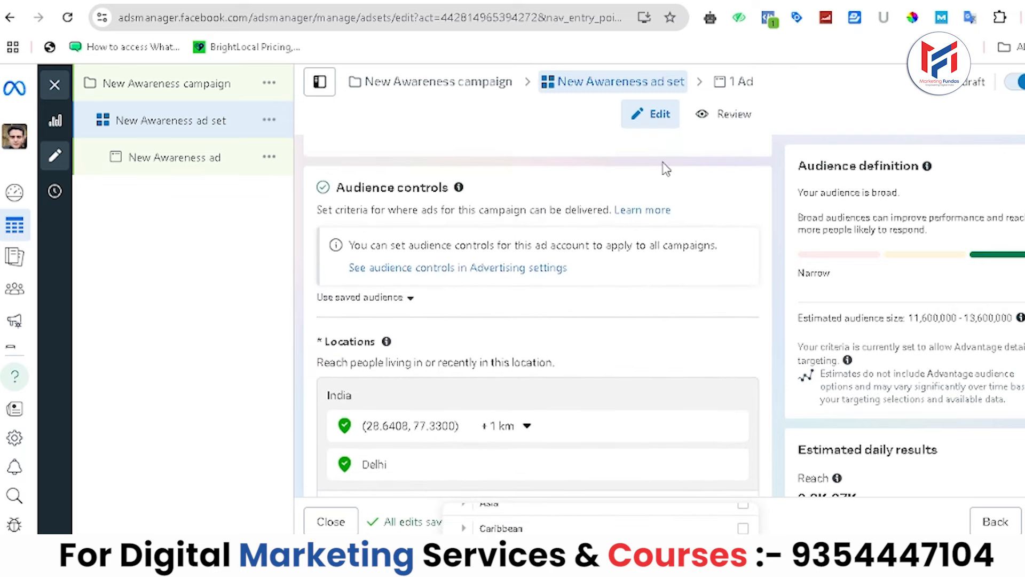
scroll(665, 168, "down", 4)
scroll(641, 358, "up", 1)
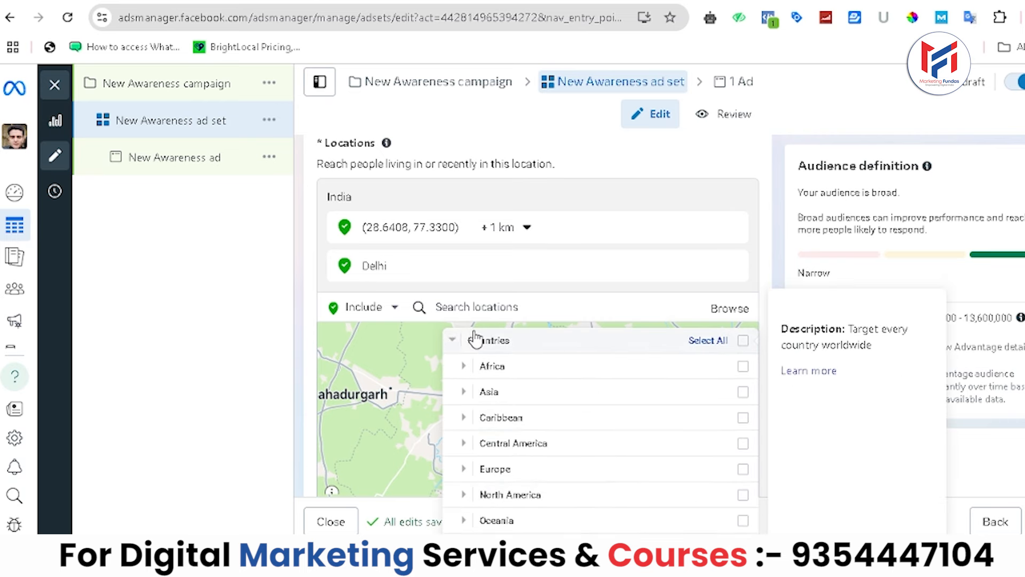
left_click(455, 340)
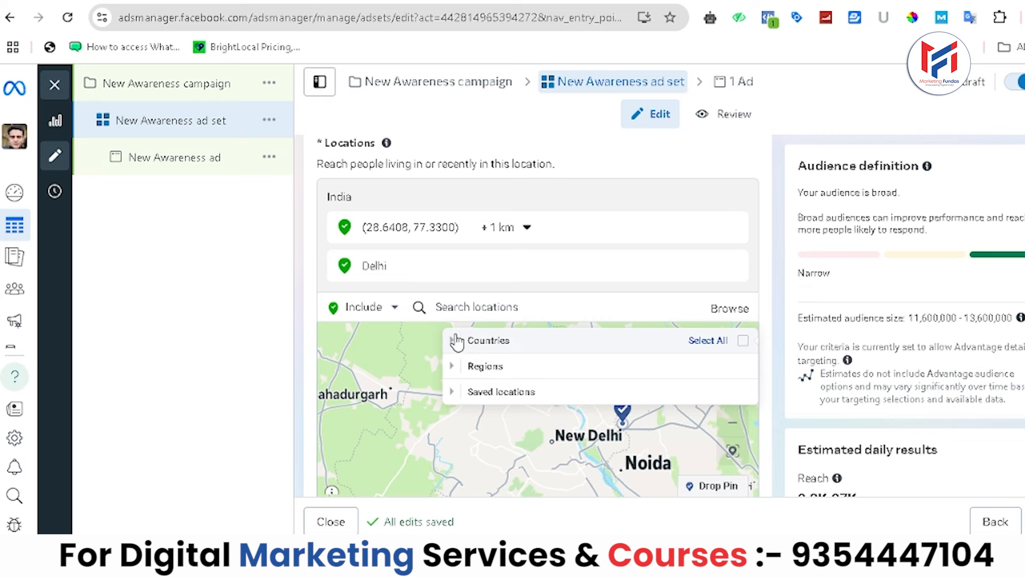
- Look through the region groups for location targeting, including the description of free trade areas
left_click(453, 368)
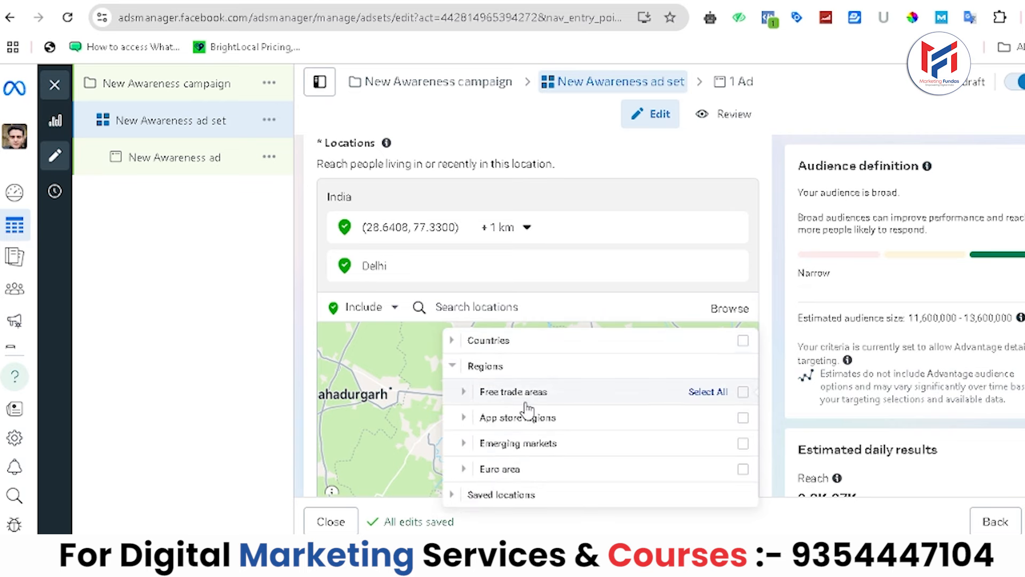
mouse_move(528, 409)
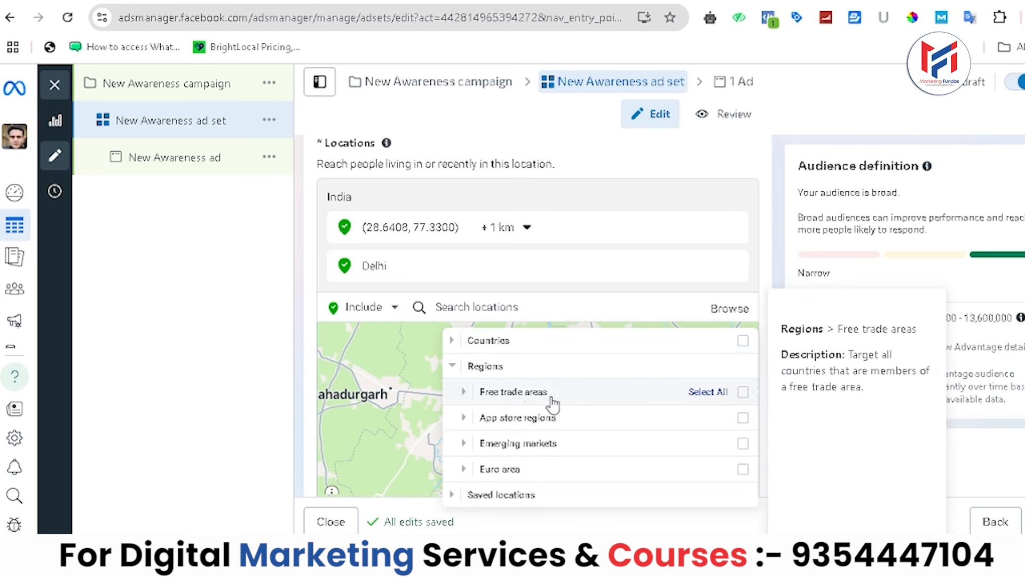
mouse_move(614, 414)
left_click(471, 369)
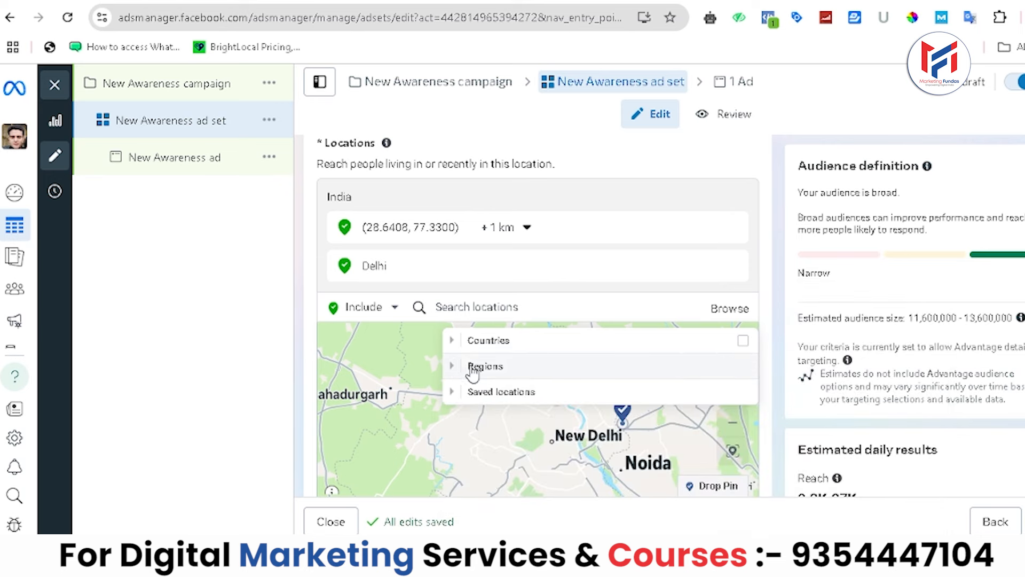
- Start a new saved locations list for bulk adding, with Postal codes as the location type
left_click(520, 397)
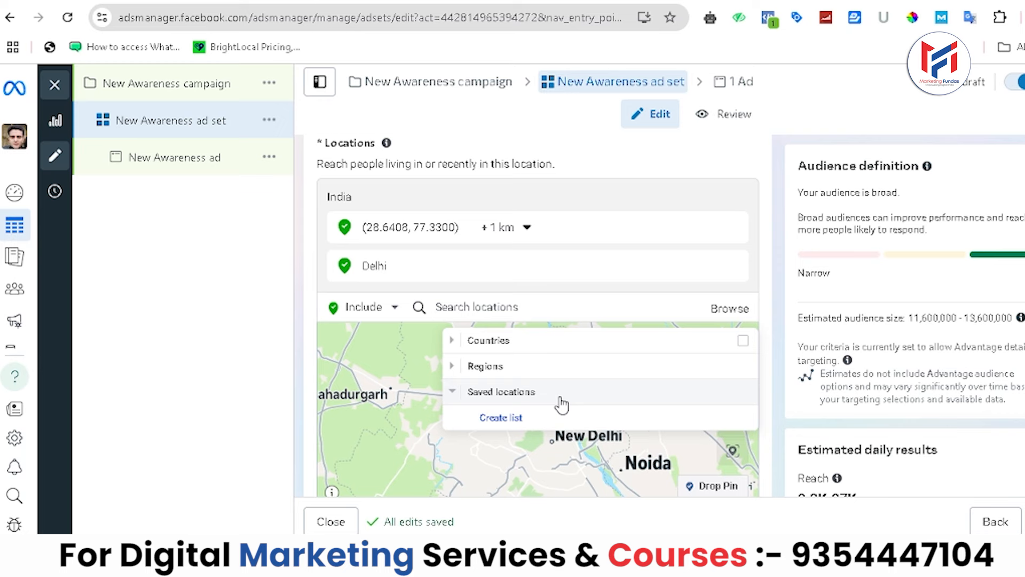
left_click(502, 418)
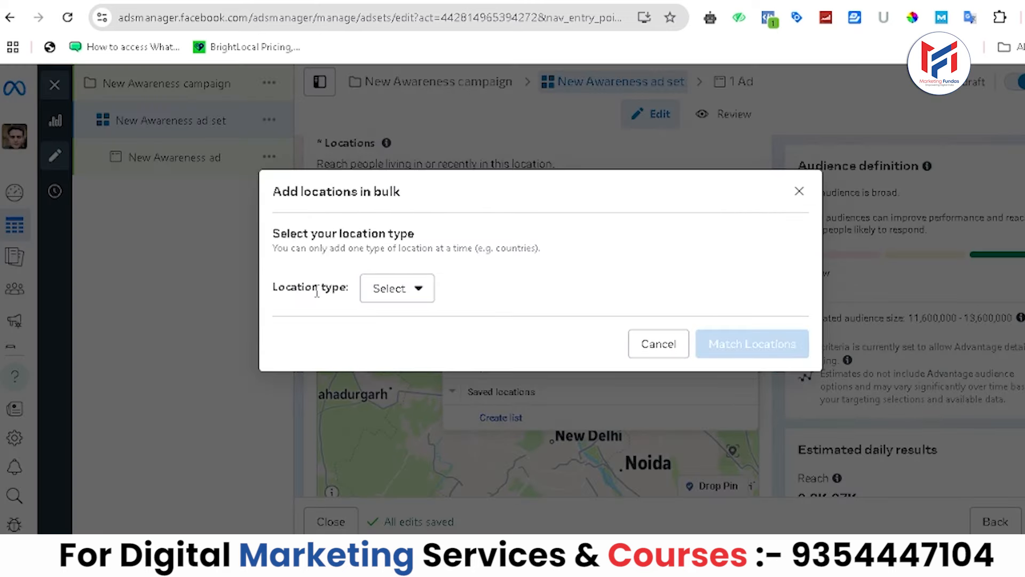
left_click_drag(273, 289, 351, 284)
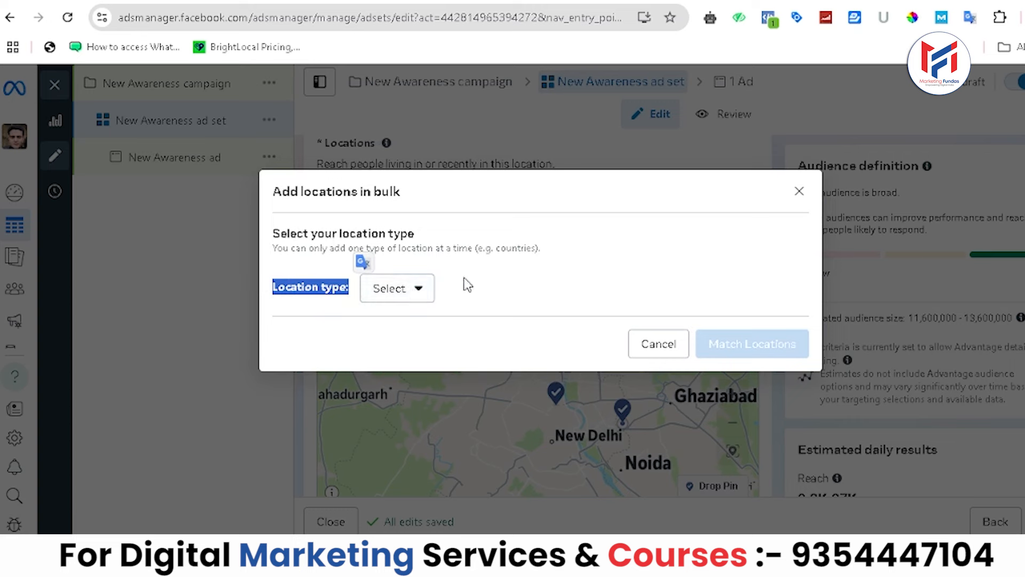
left_click(426, 291)
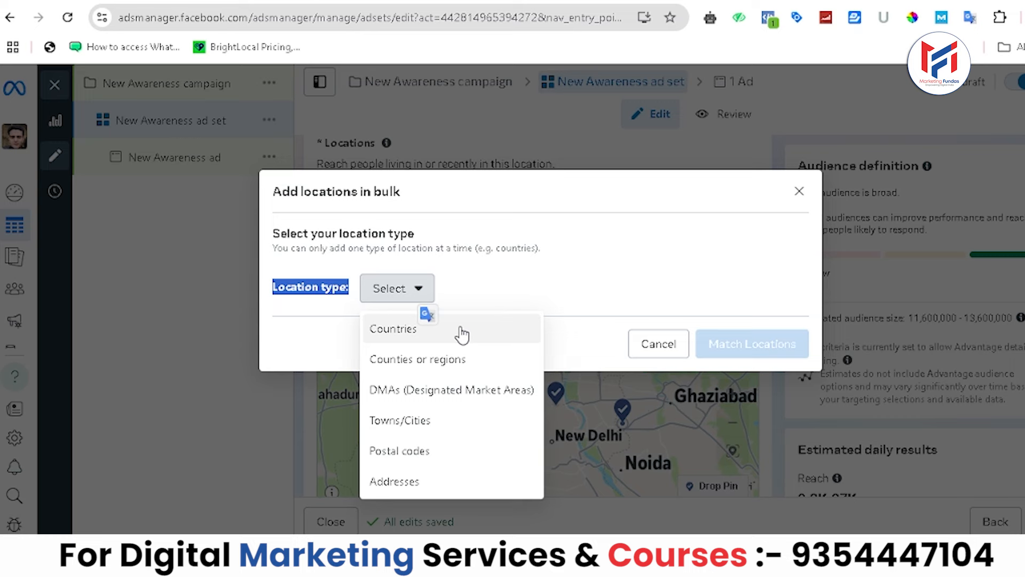
left_click(429, 455)
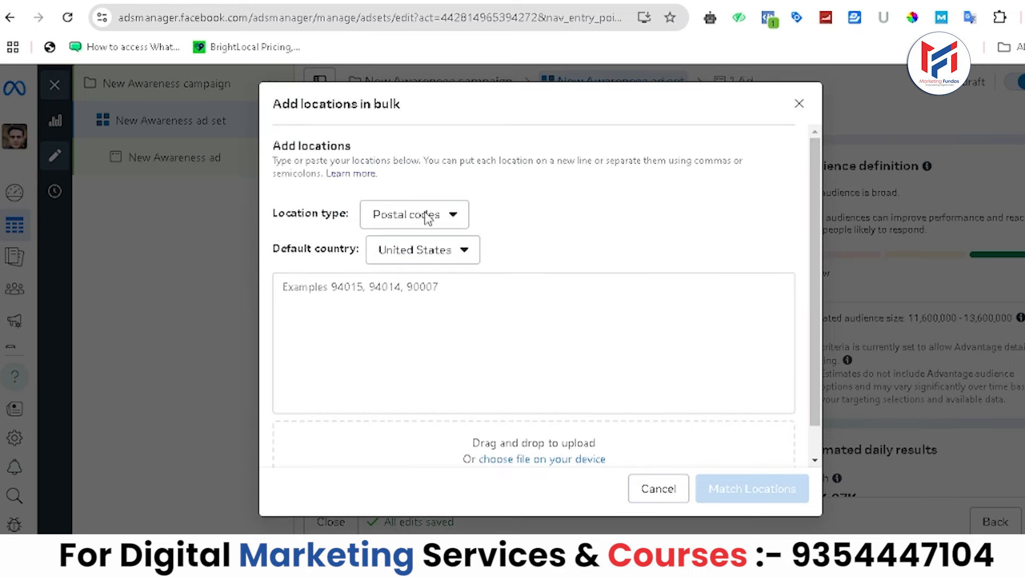
- Set the default country for the bulk postal codes to India
left_click(446, 260)
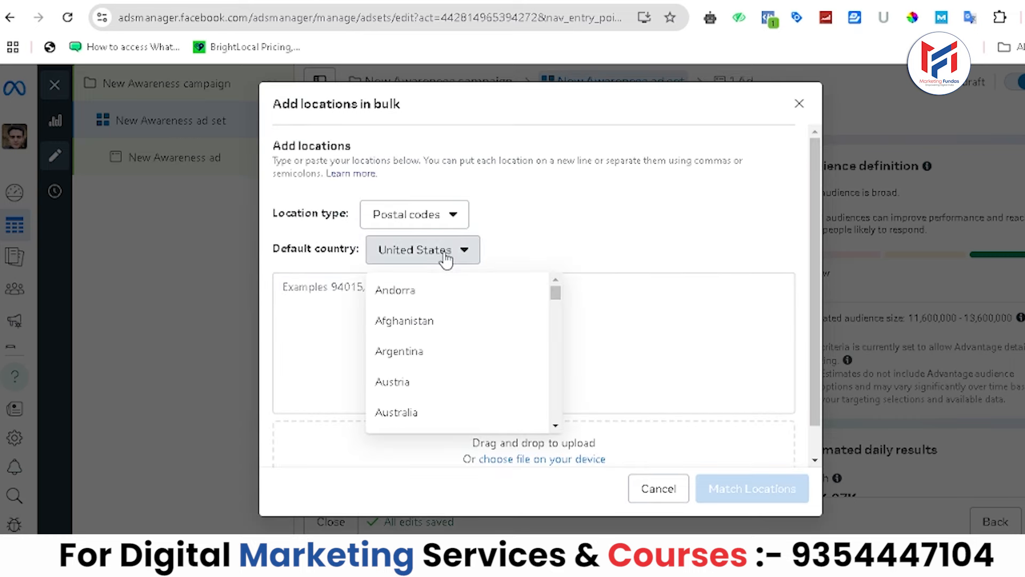
key("Down")
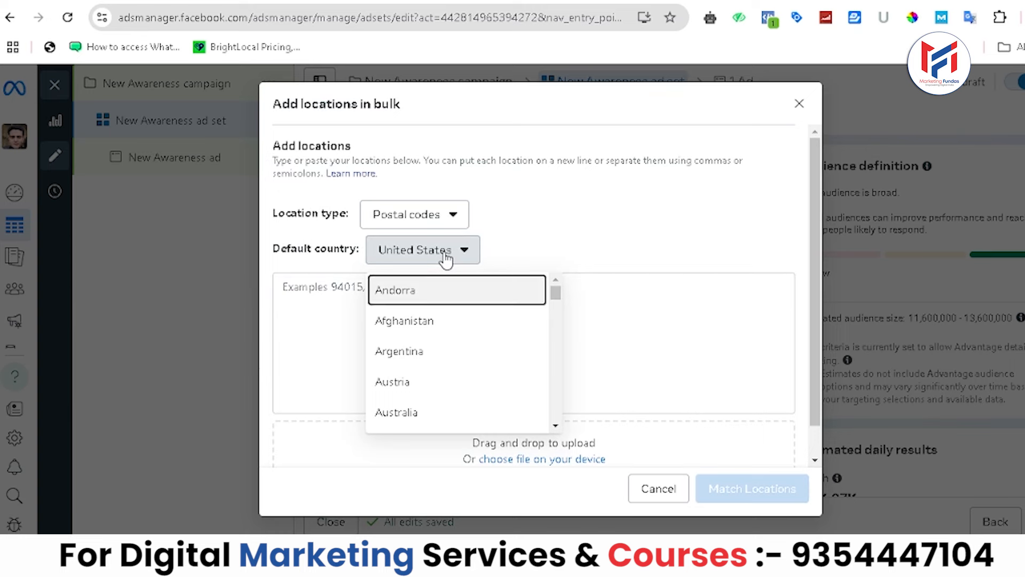
scroll(430, 315, "down", 12)
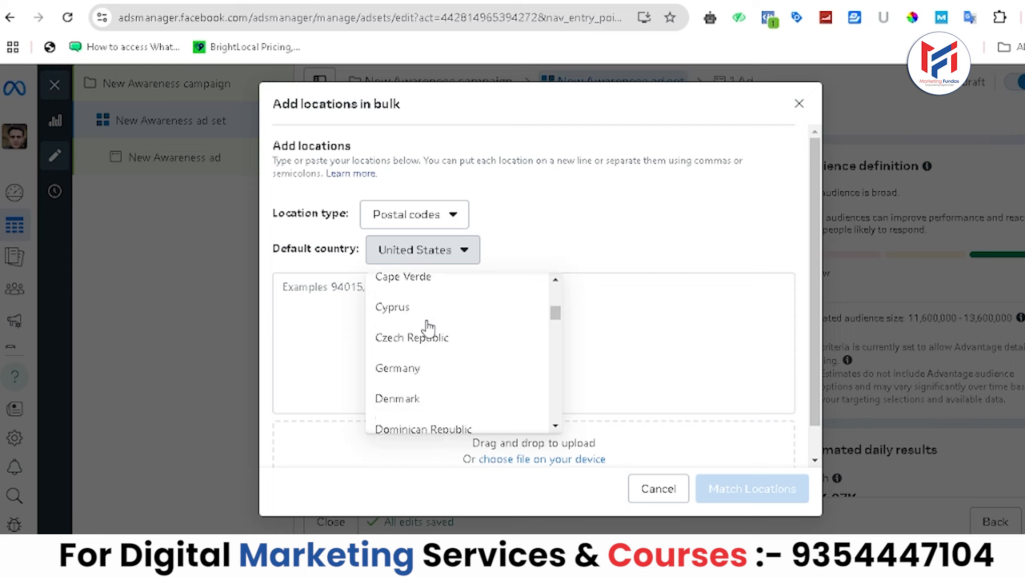
scroll(428, 327, "down", 5)
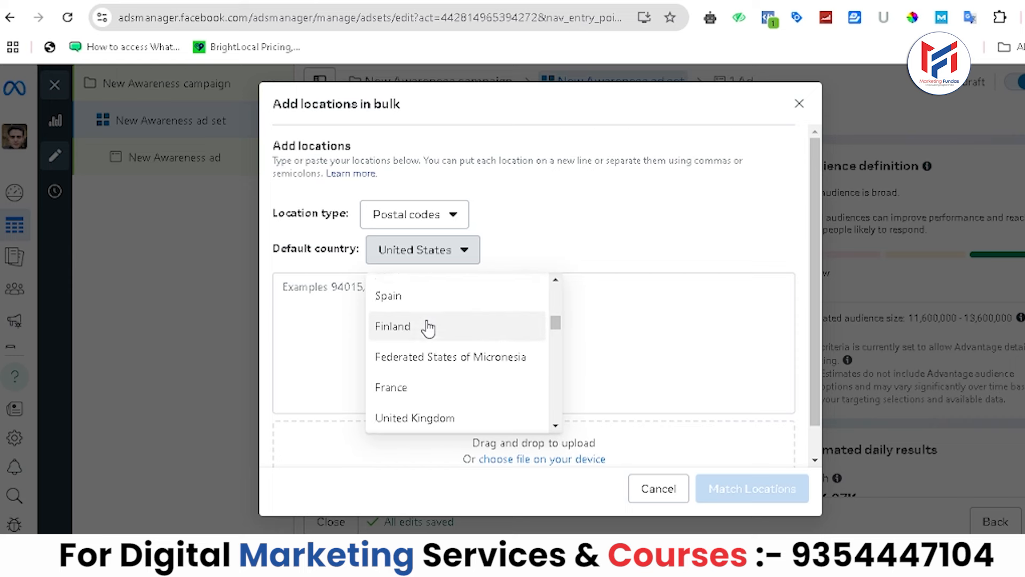
scroll(428, 327, "down", 5)
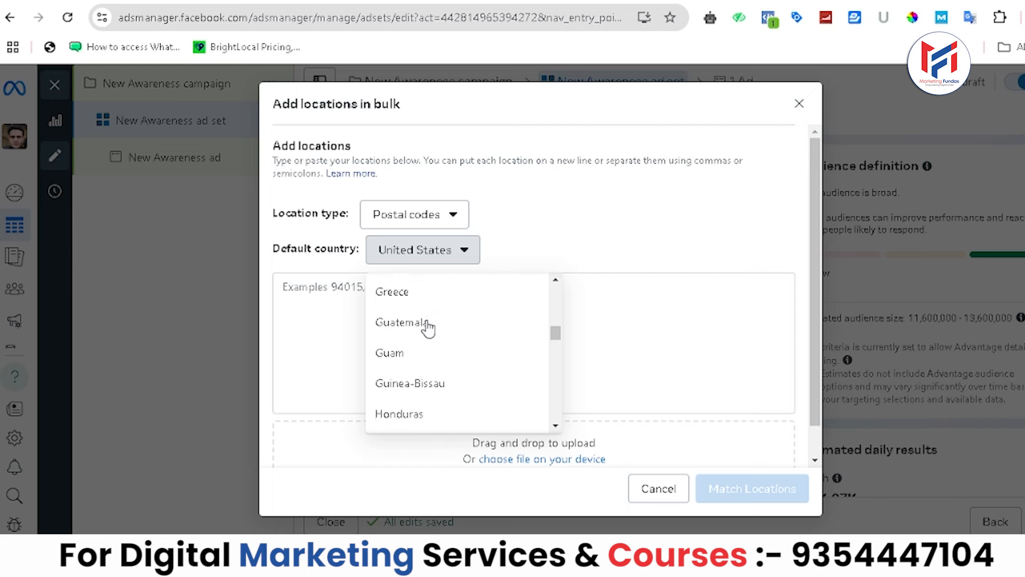
scroll(414, 364, "down", 3)
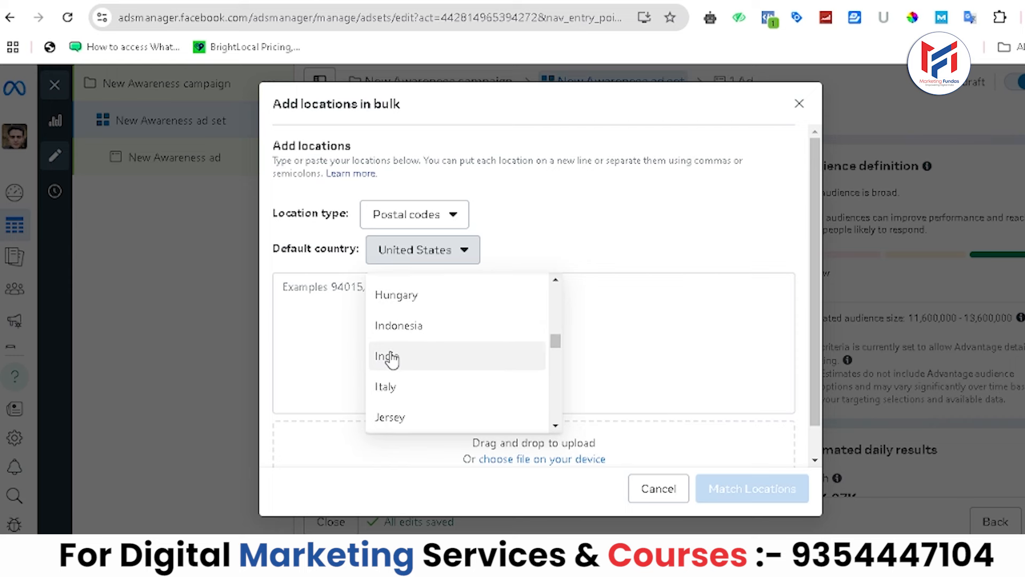
left_click(390, 357)
- Enter the postal codes 282002, 282003 and 282004 on separate lines and match the locations
left_click(367, 321)
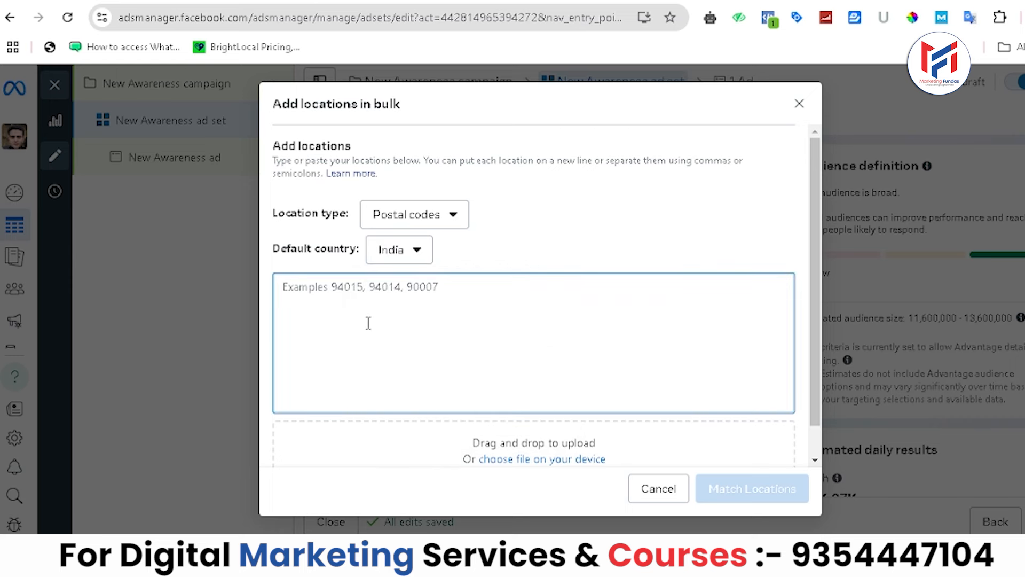
type("282002")
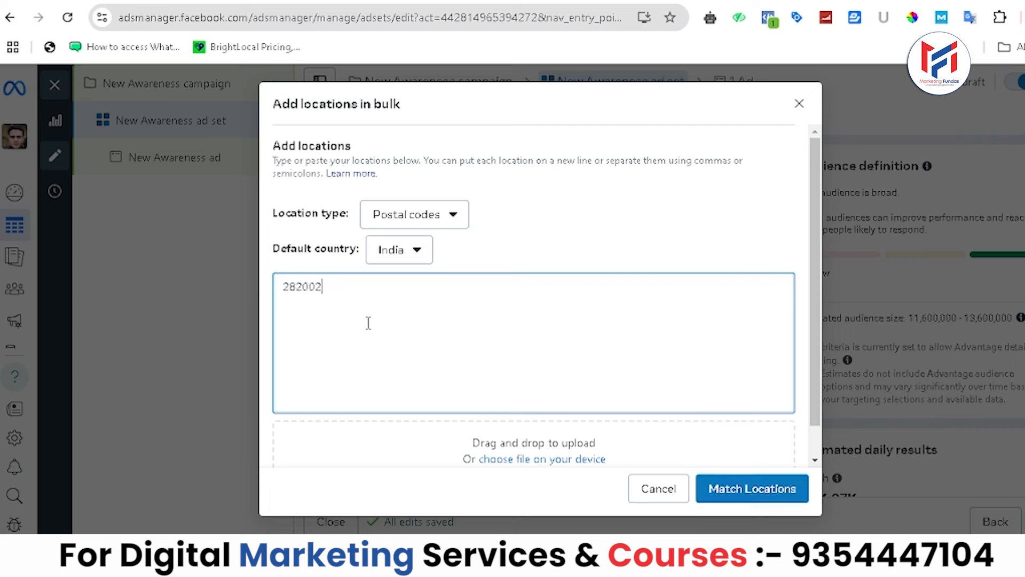
key("Return")
type("282003 2820004")
key("Return")
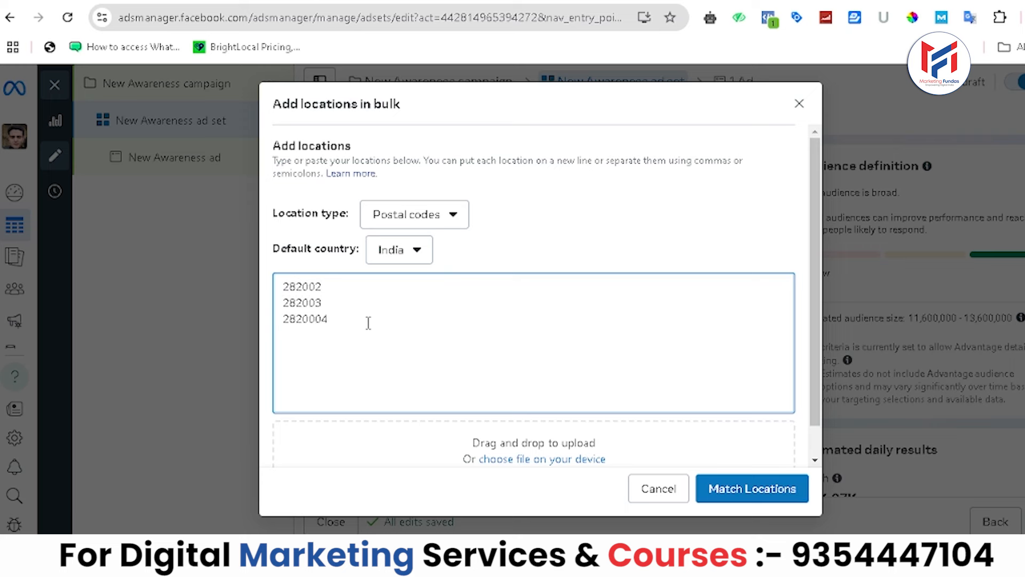
left_click(315, 319)
key("BackSpace")
left_click(753, 488)
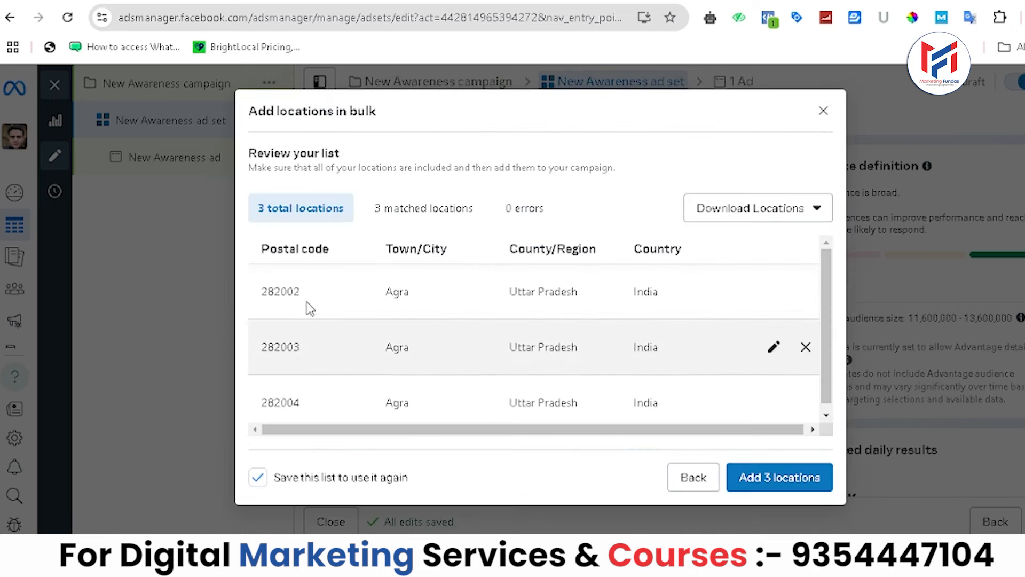
- Review the town, region and country matched to each postal code and add the 3 locations to the ad set
left_click_drag(301, 291, 263, 291)
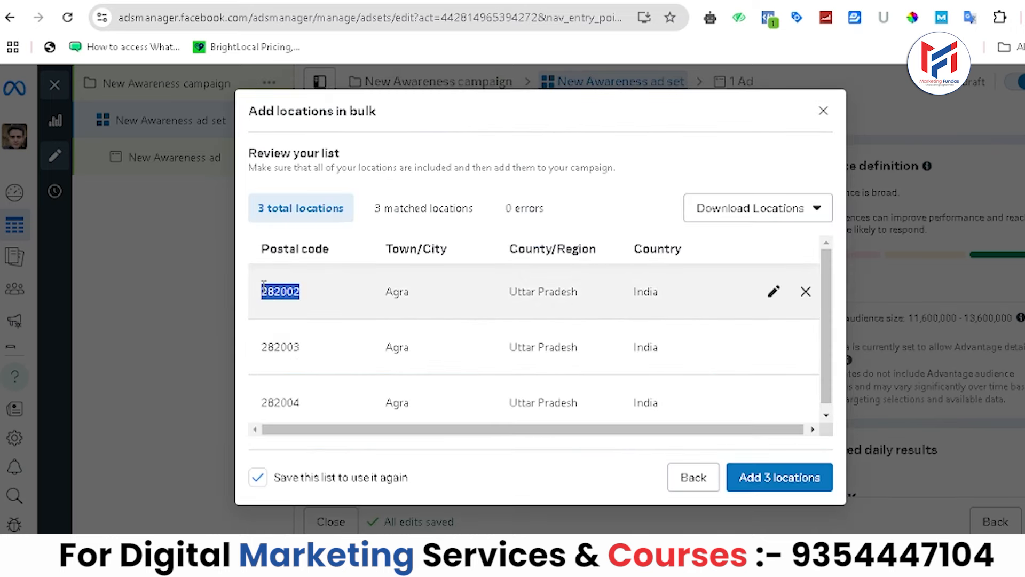
left_click_drag(427, 226, 418, 401)
left_click(529, 336)
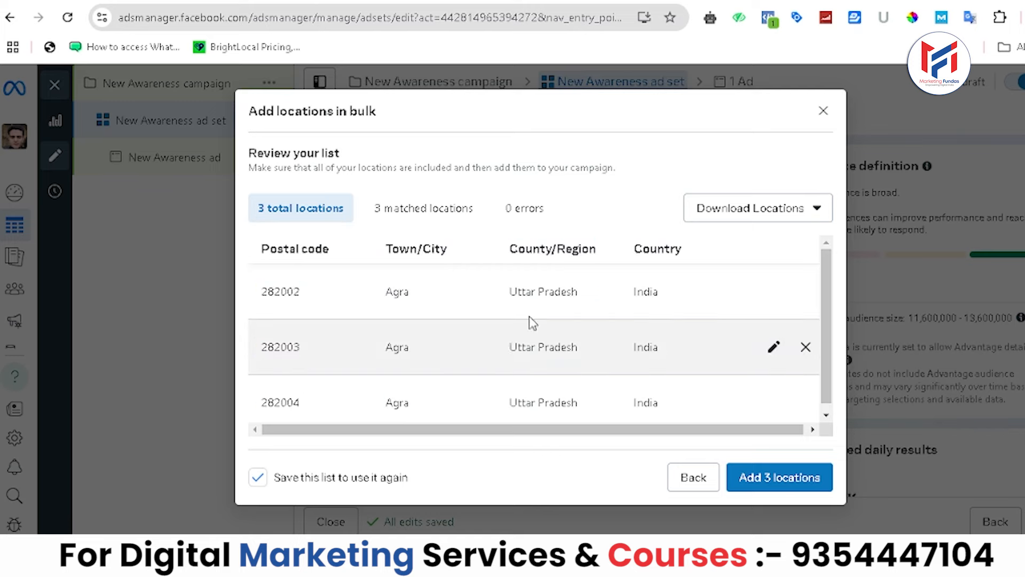
left_click_drag(504, 244, 604, 246)
left_click_drag(827, 296, 826, 425)
left_click(801, 481)
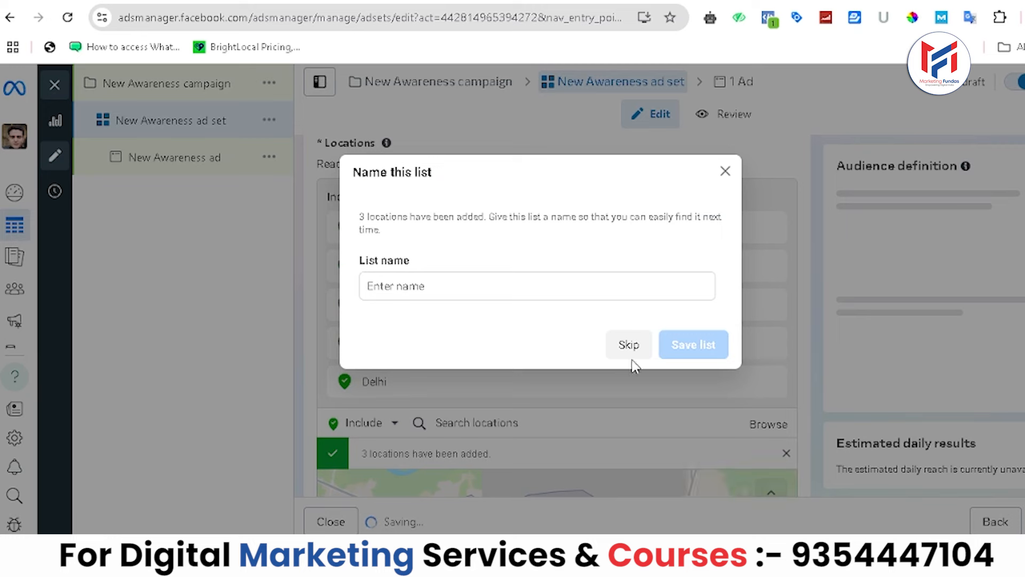
- Name the list of added postal codes Agra and save it for reuse
left_click(472, 287)
type("Agra")
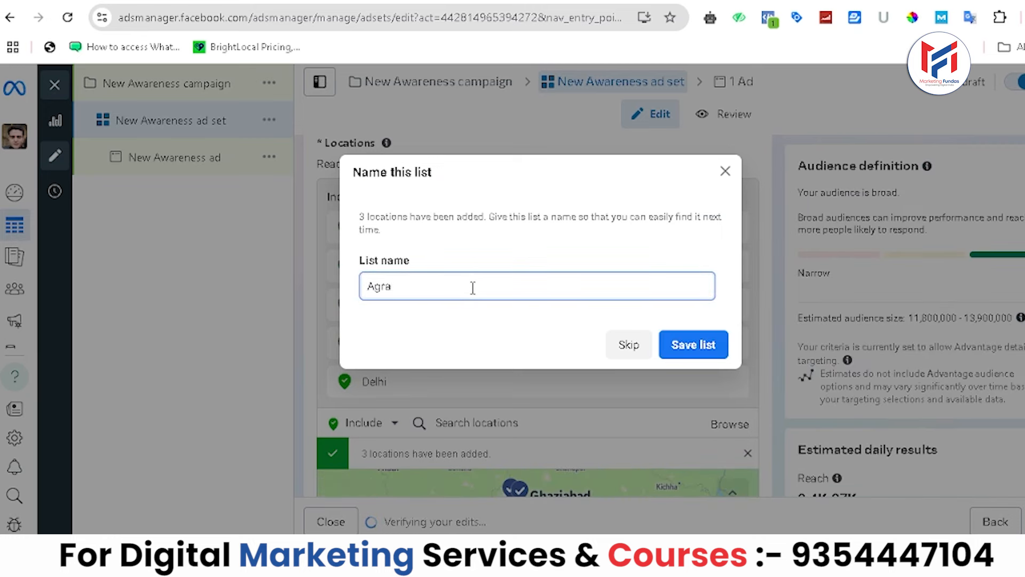
left_click(699, 347)
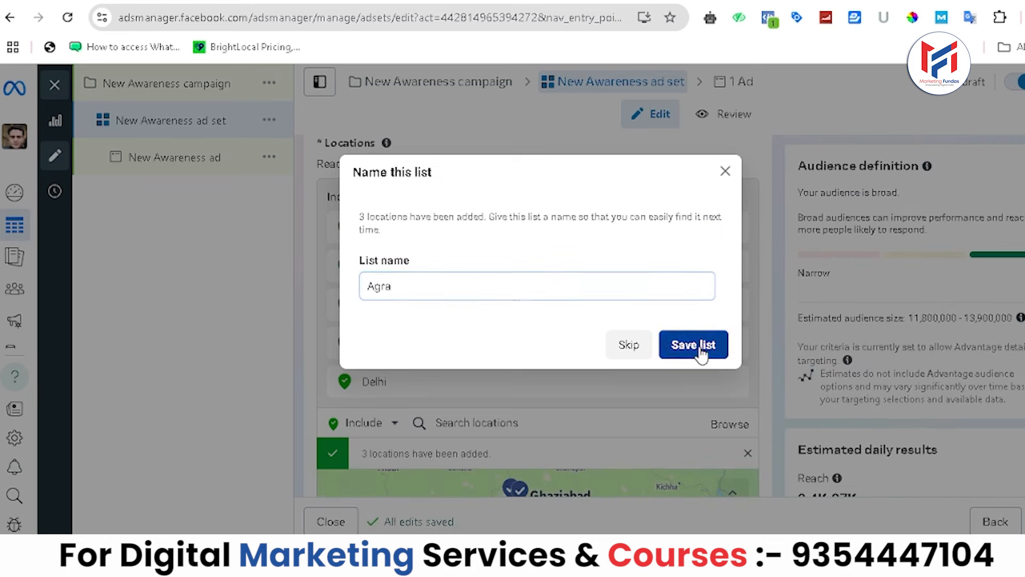